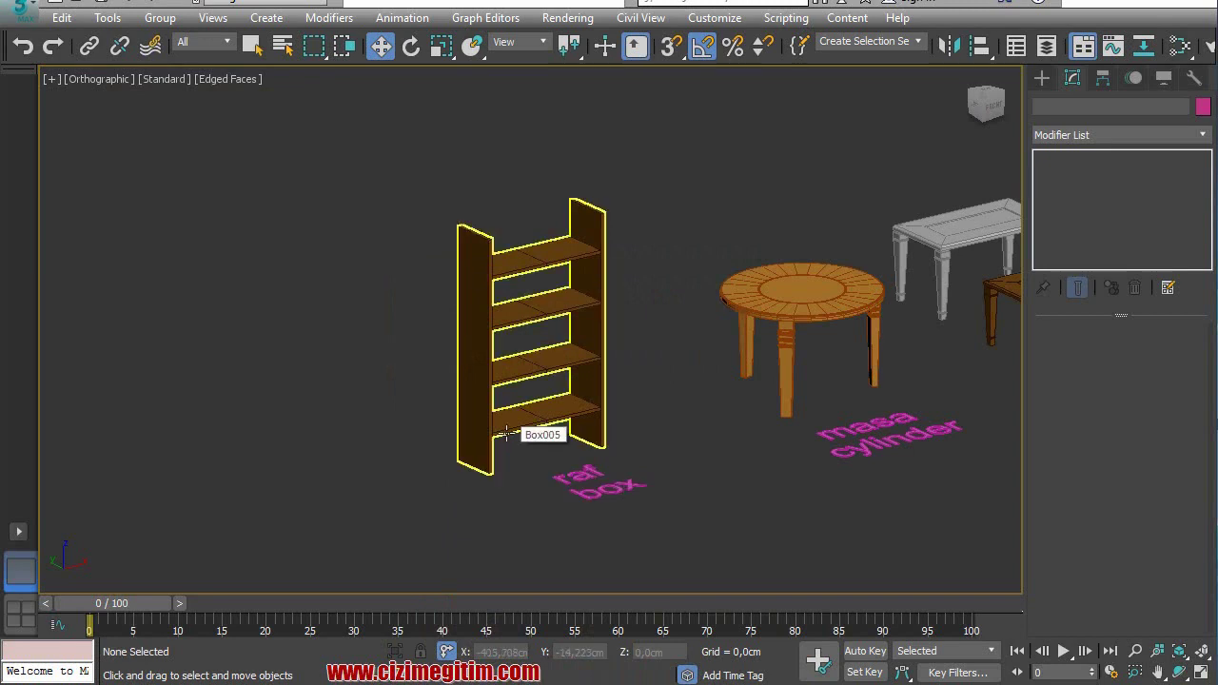
# - Center the wooden ladder shelf in the Front view and show the Standard Primitives
pyautogui.scroll(3, 509, 435)
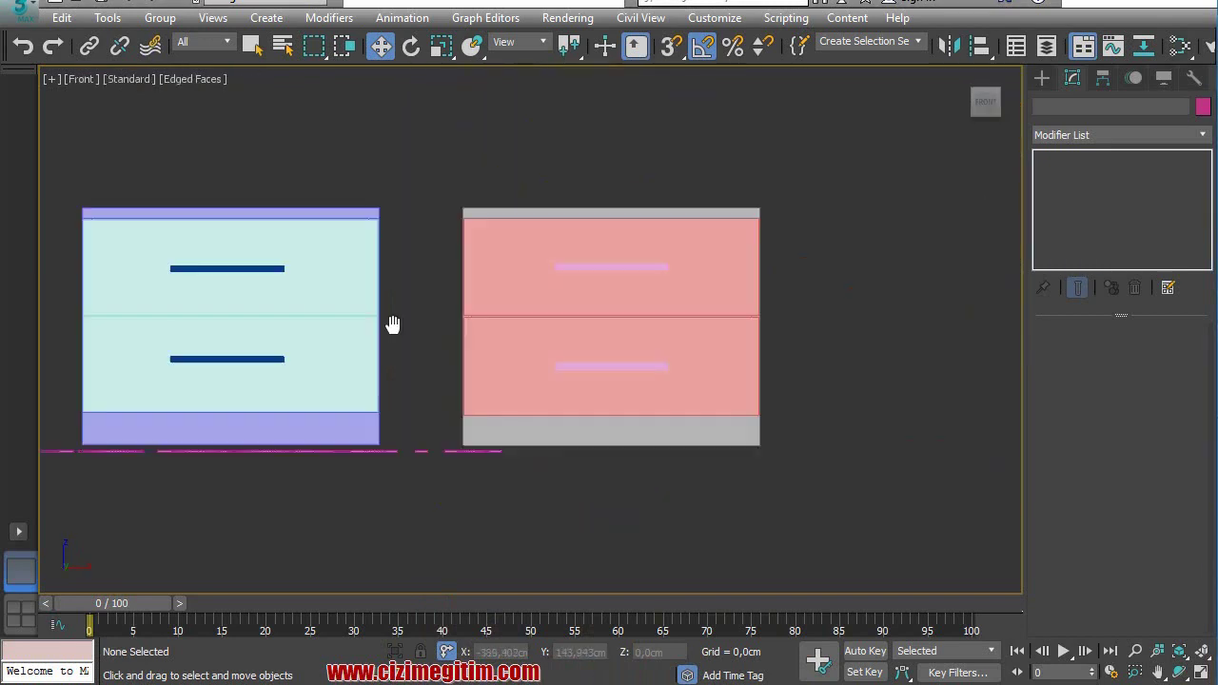
pyautogui.scroll(-5, 371, 324)
pyautogui.scroll(2, 286, 319)
pyautogui.scroll(3, 315, 313)
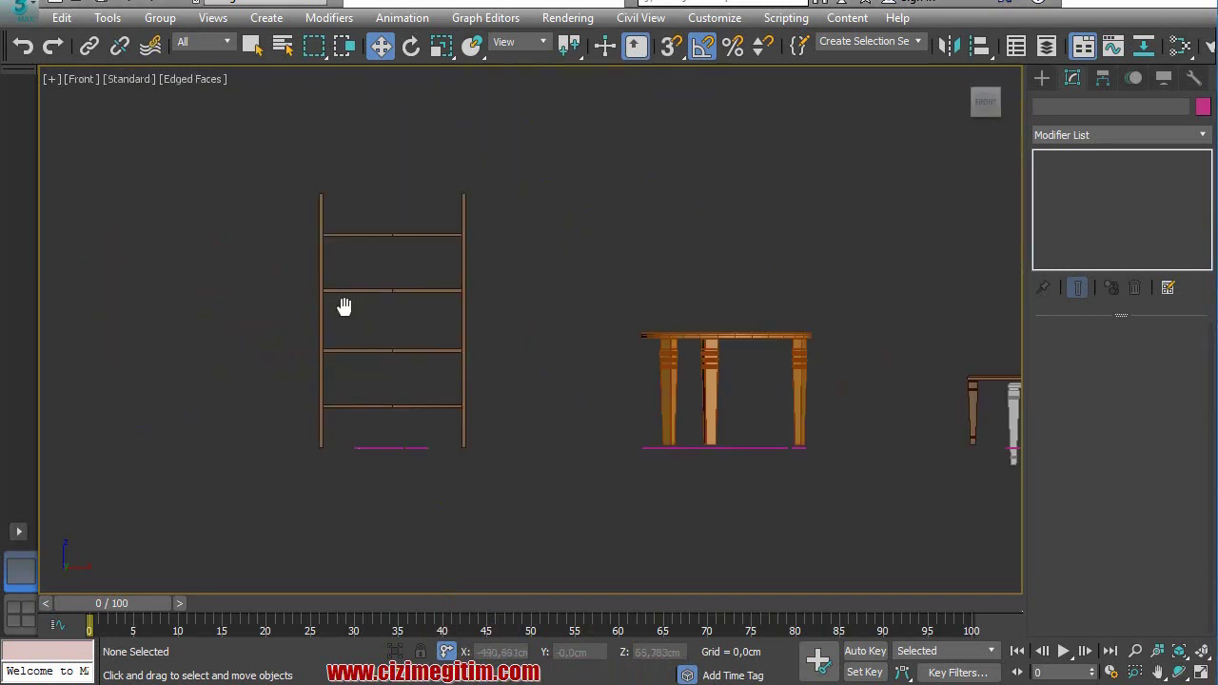
pyautogui.moveTo(342, 307); pyautogui.dragTo(657, 297, button='middle')
pyautogui.scroll(2, 657, 305)
pyautogui.moveTo(533, 315); pyautogui.dragTo(489, 304, button='middle')
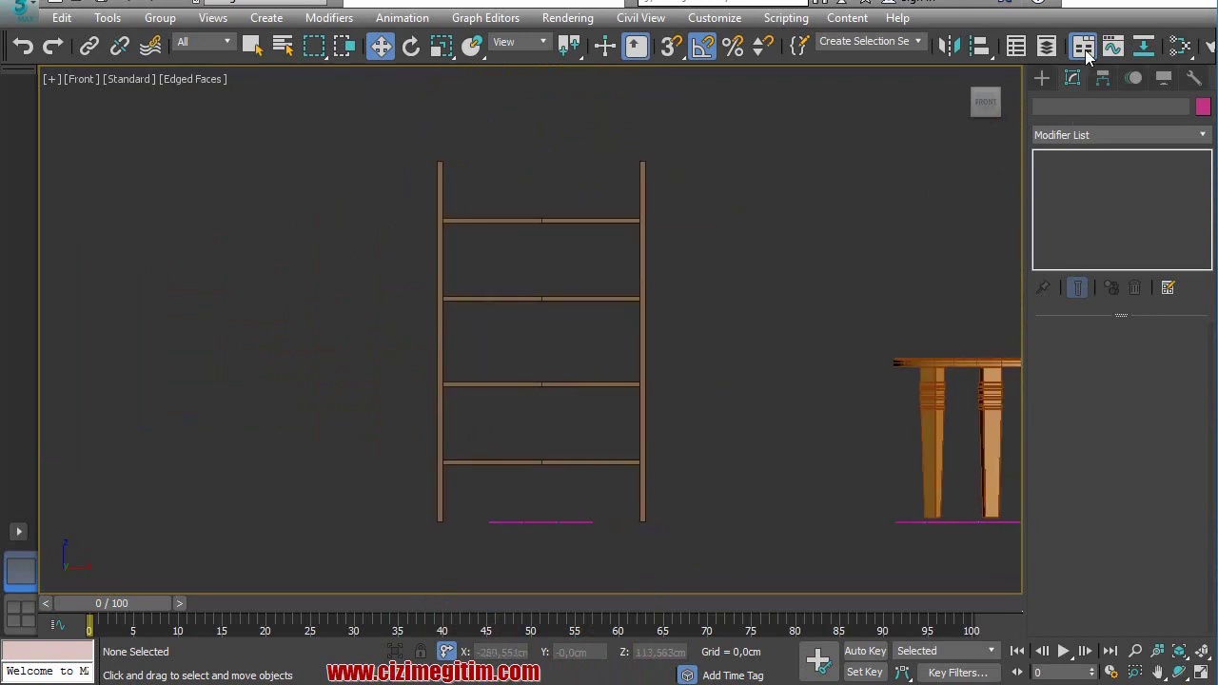
pyautogui.click(1041, 79)
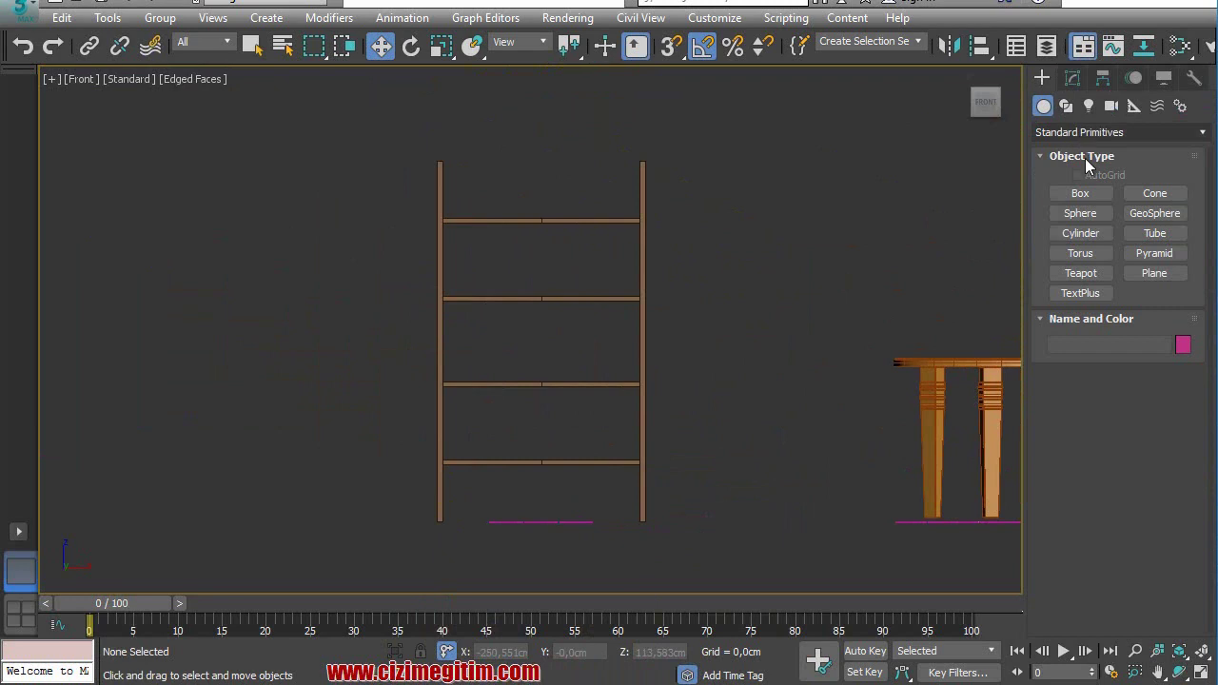
# - Draw a tall, thin box to the left of the wooden shelf
pyautogui.click(1078, 195)
pyautogui.moveTo(275, 346); pyautogui.dragTo(552, 318, button='middle')
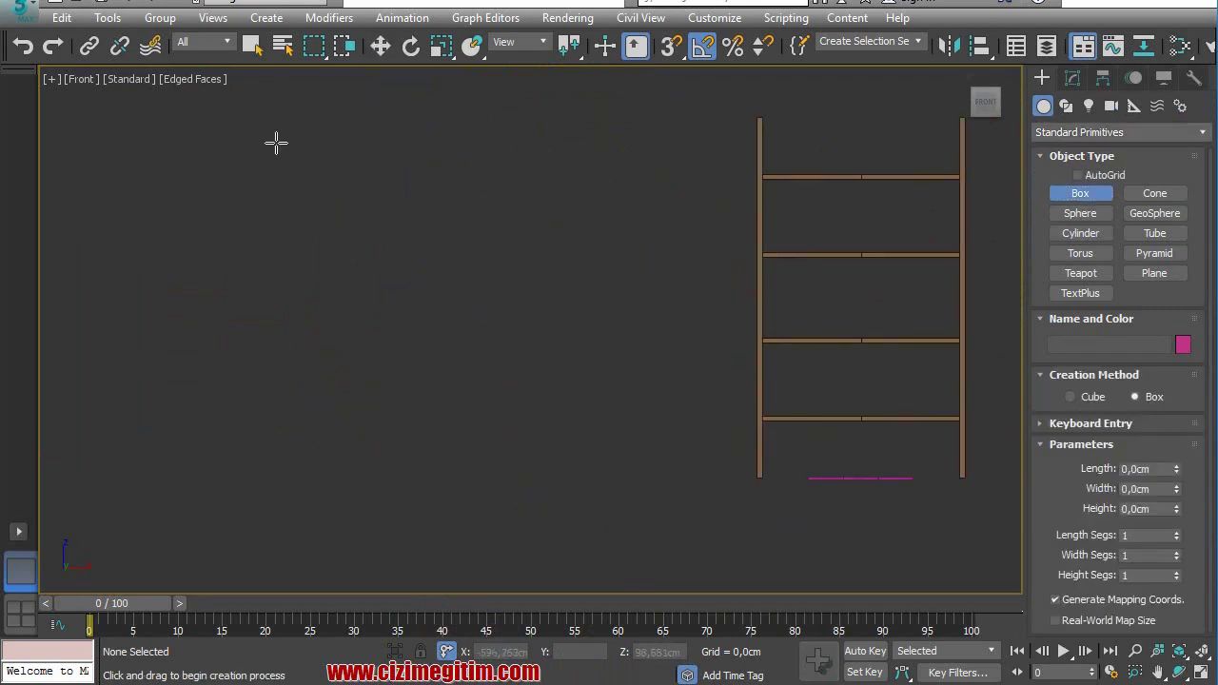
pyautogui.moveTo(273, 140)
pyautogui.mouseDown()
pyautogui.moveTo(339, 541)
pyautogui.moveTo(279, 470)
pyautogui.mouseUp()
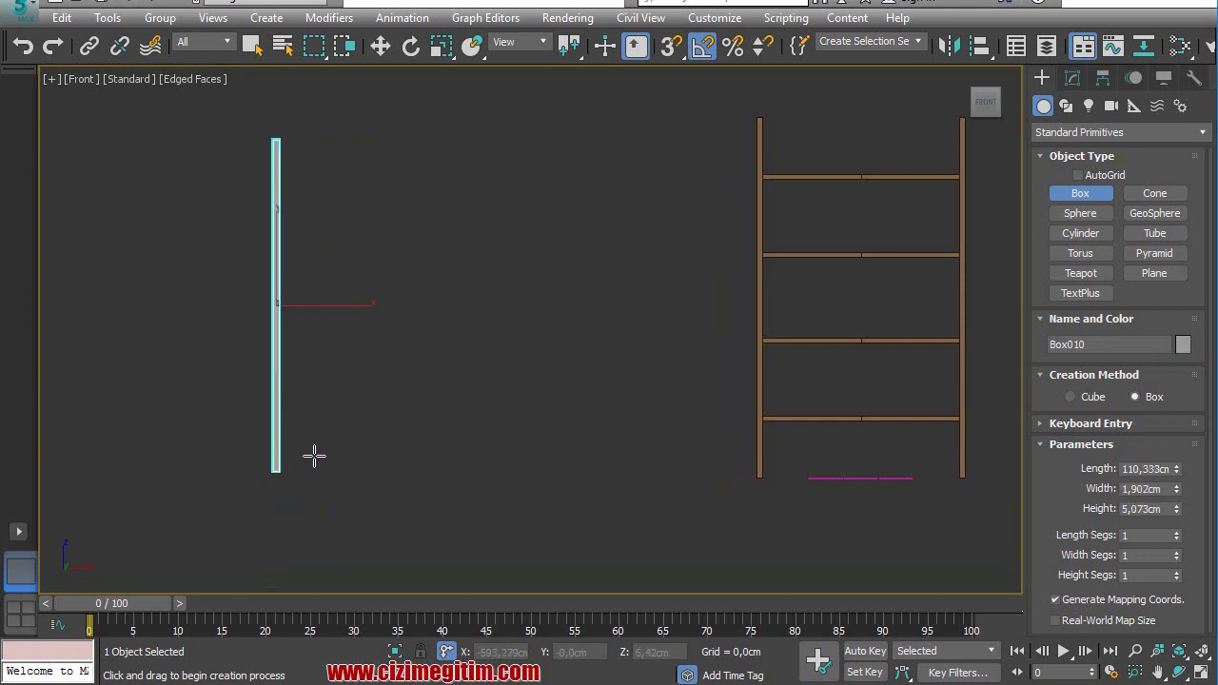
# - Set the box's parameters to Length 120, Width 1.8 and Height 25 cm
pyautogui.doubleClick(1150, 469)
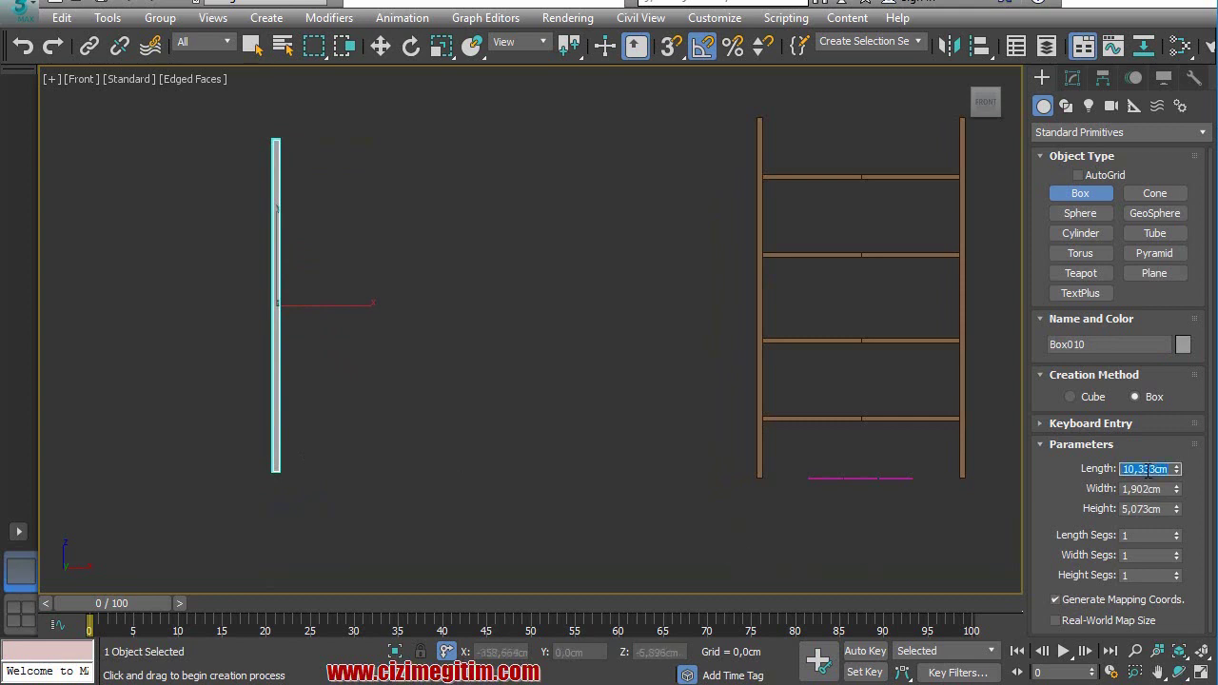
pyautogui.write('120')
pyautogui.press('Return')
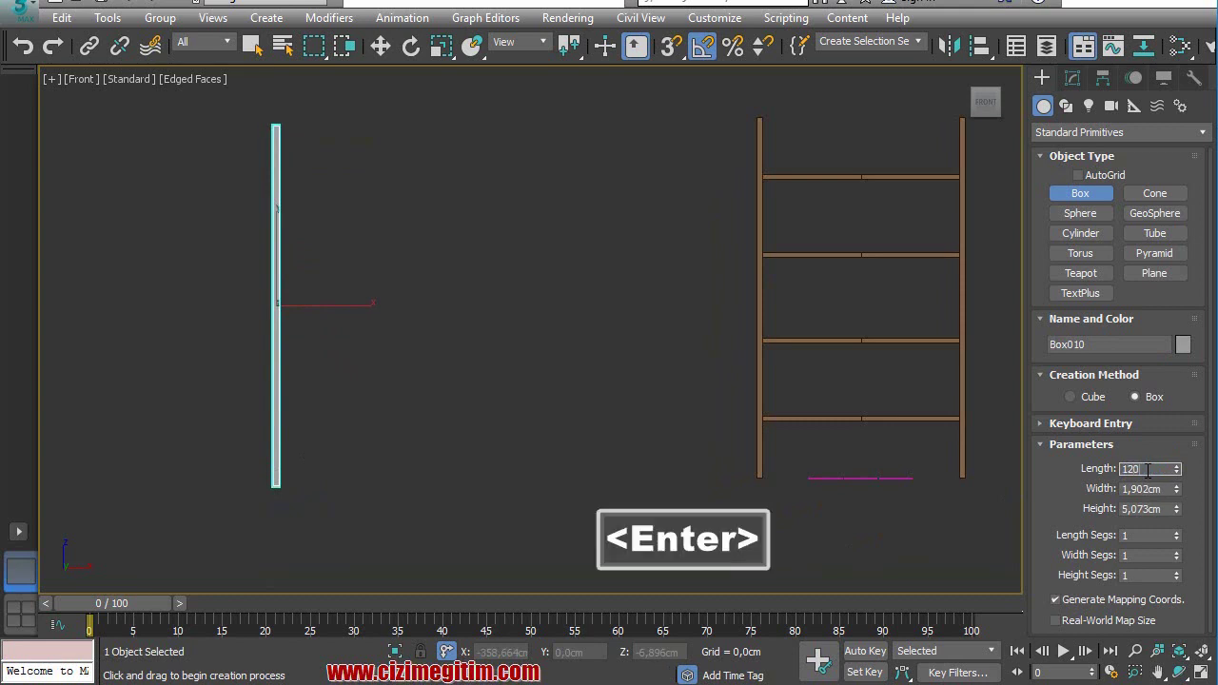
pyautogui.doubleClick(1141, 489)
pyautogui.write('1,8')
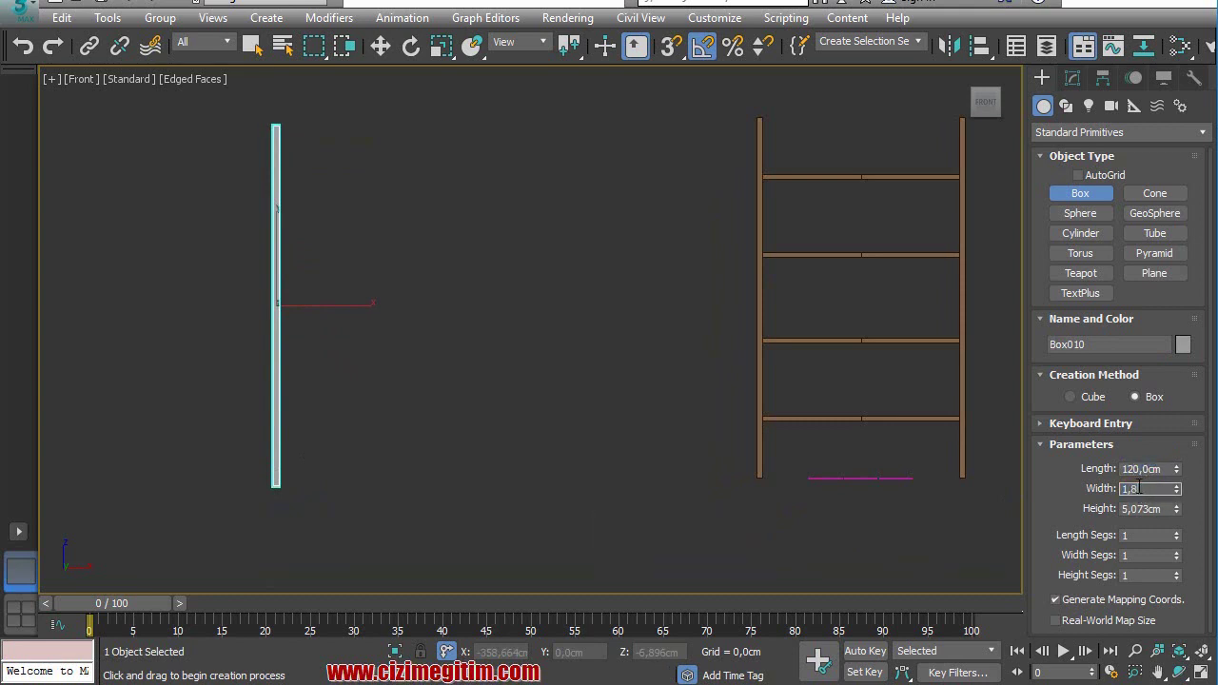
pyautogui.press('Return')
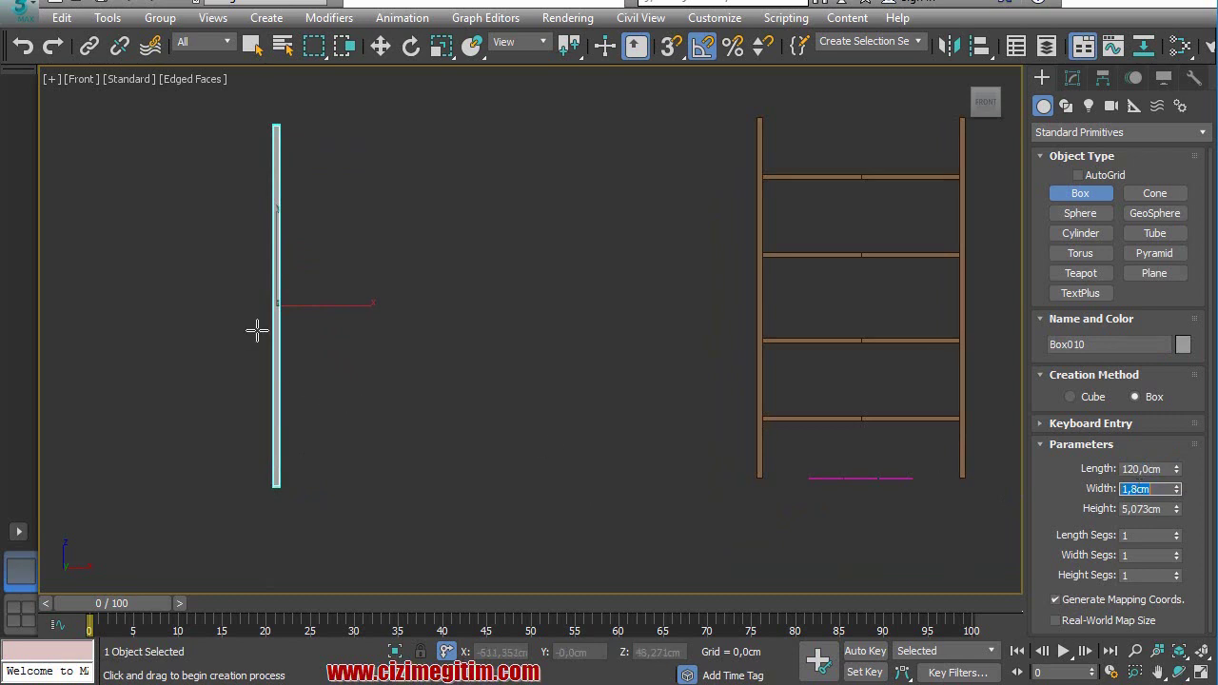
pyautogui.scroll(2, 286, 366)
pyautogui.scroll(4, 289, 367)
pyautogui.scroll(-2, 289, 367)
pyautogui.scroll(-3, 286, 361)
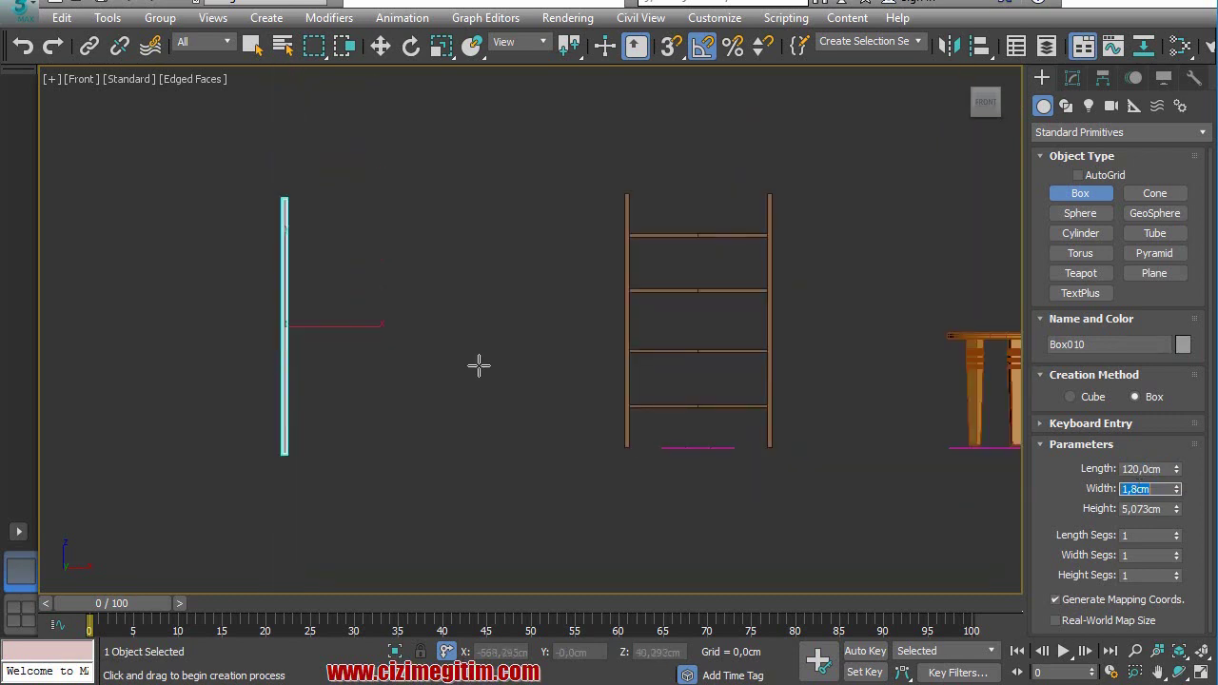
pyautogui.click(1157, 511)
pyautogui.write('25')
pyautogui.moveTo(362, 314)
pyautogui.keyDown('alt'); pyautogui.mouseDown(button='middle')
pyautogui.moveTo(409, 339)
pyautogui.moveTo(420, 306)
pyautogui.mouseUp(button='middle'); pyautogui.keyUp('alt')
pyautogui.press('Return')
pyautogui.scroll(2, 416, 317)
pyautogui.scroll(2, 378, 275)
pyautogui.scroll(-3, 381, 305)
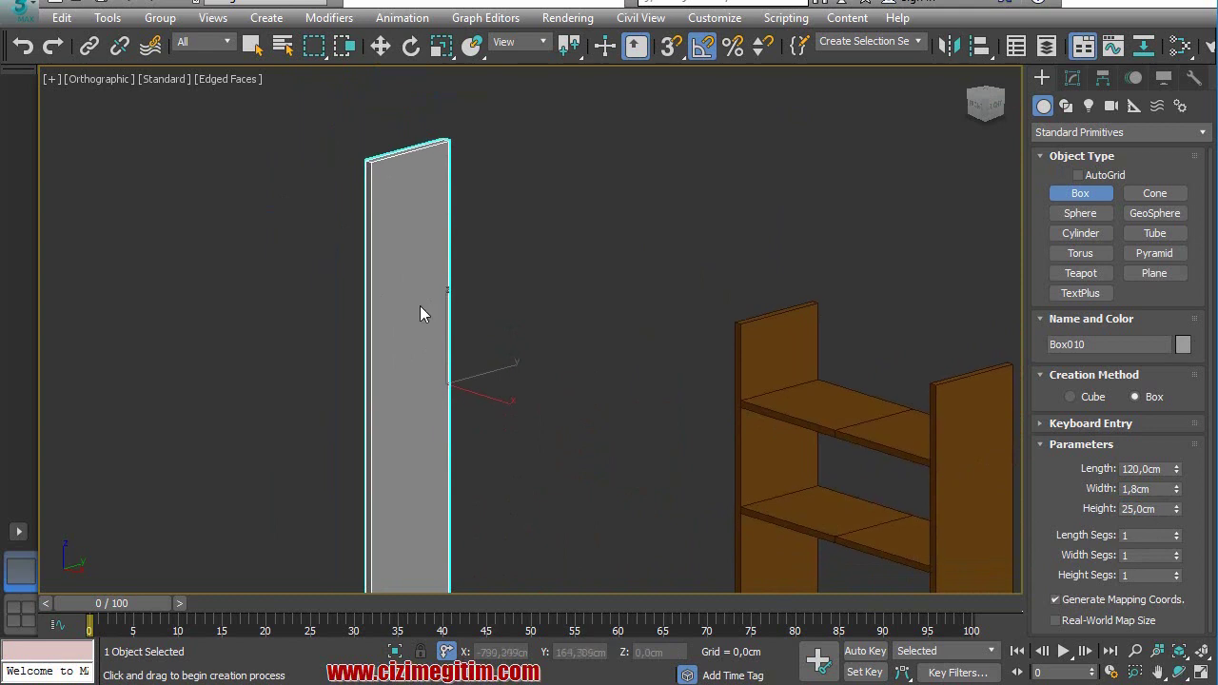
# - Convert Box010 to Editable Poly from the quad menu and reframe the panel and bookshelf
pyautogui.press('w')
pyautogui.rightClick(419, 306)
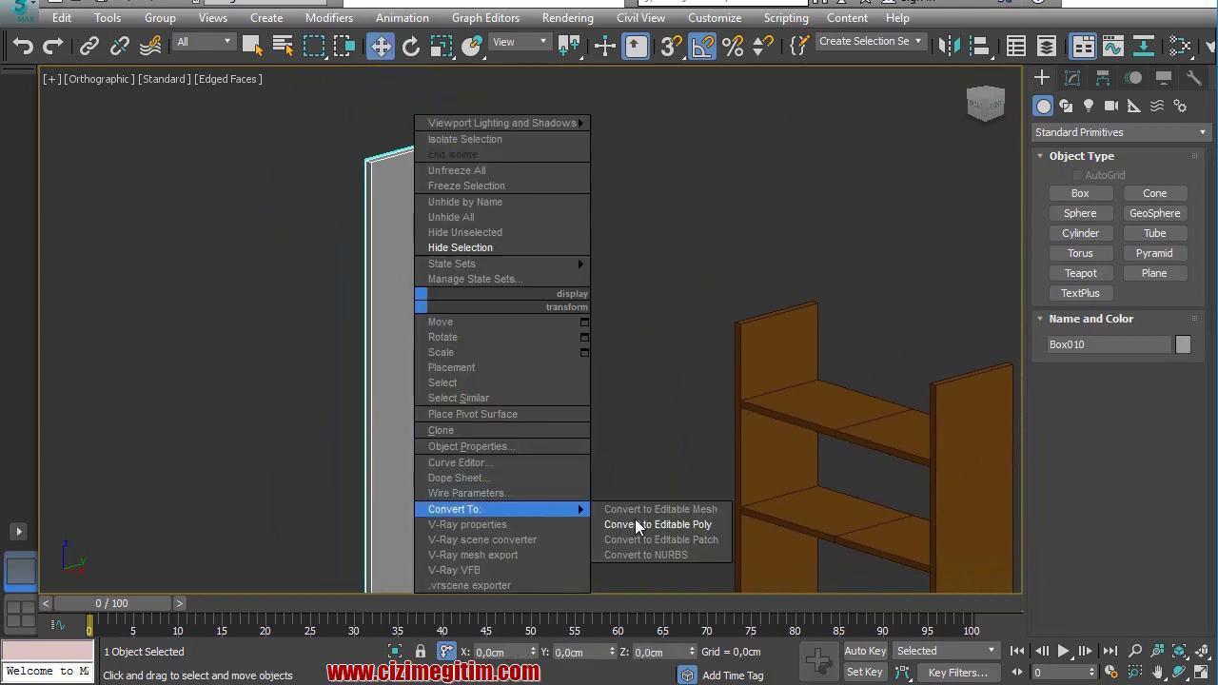
pyautogui.click(640, 522)
pyautogui.moveTo(500, 397); pyautogui.dragTo(517, 327, button='middle')
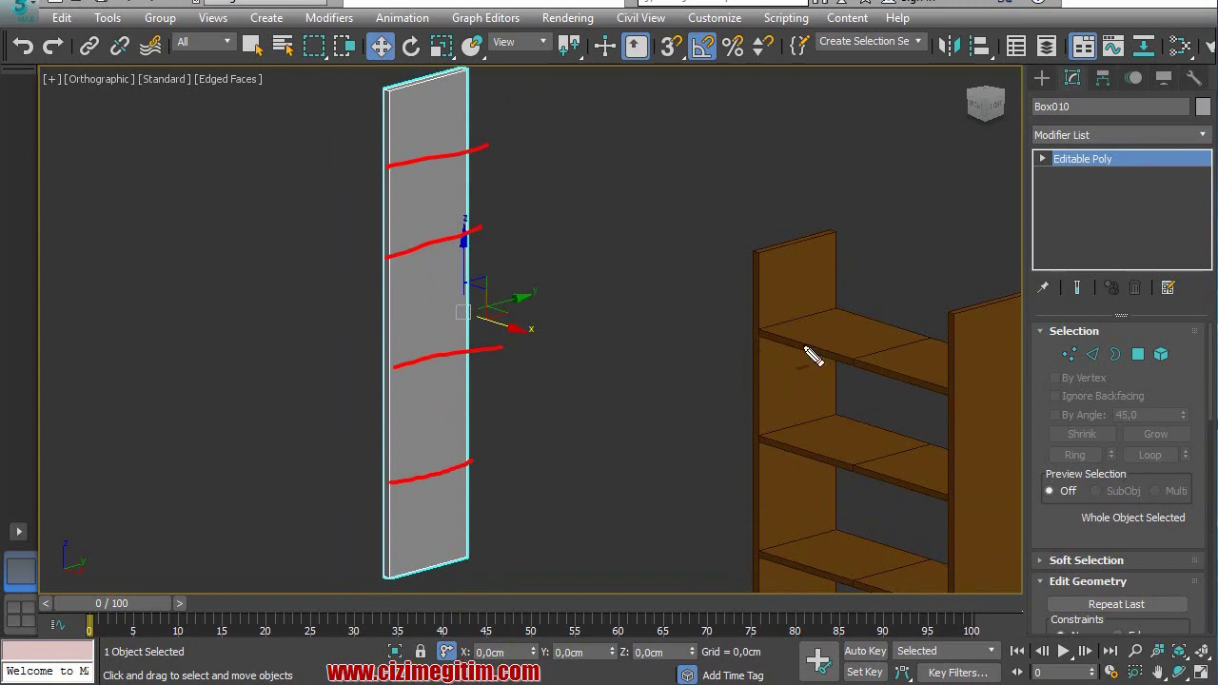
pyautogui.press('Escape')
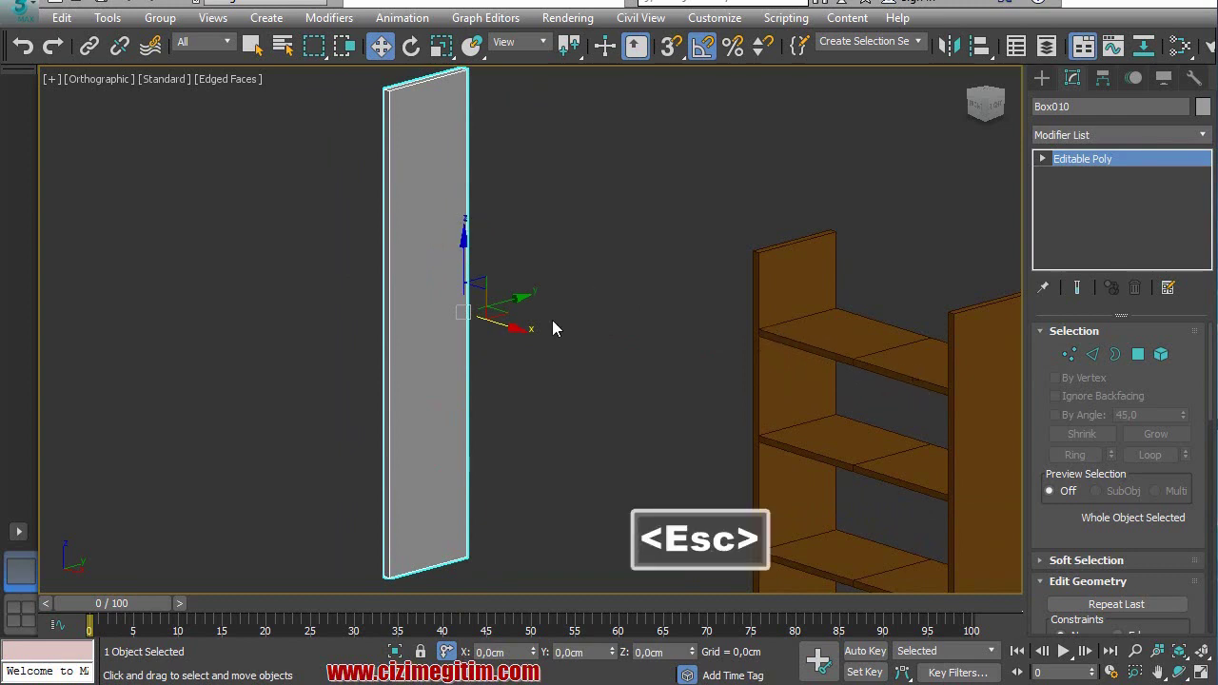
pyautogui.moveTo(718, 525); pyautogui.dragTo(659, 428, button='middle')
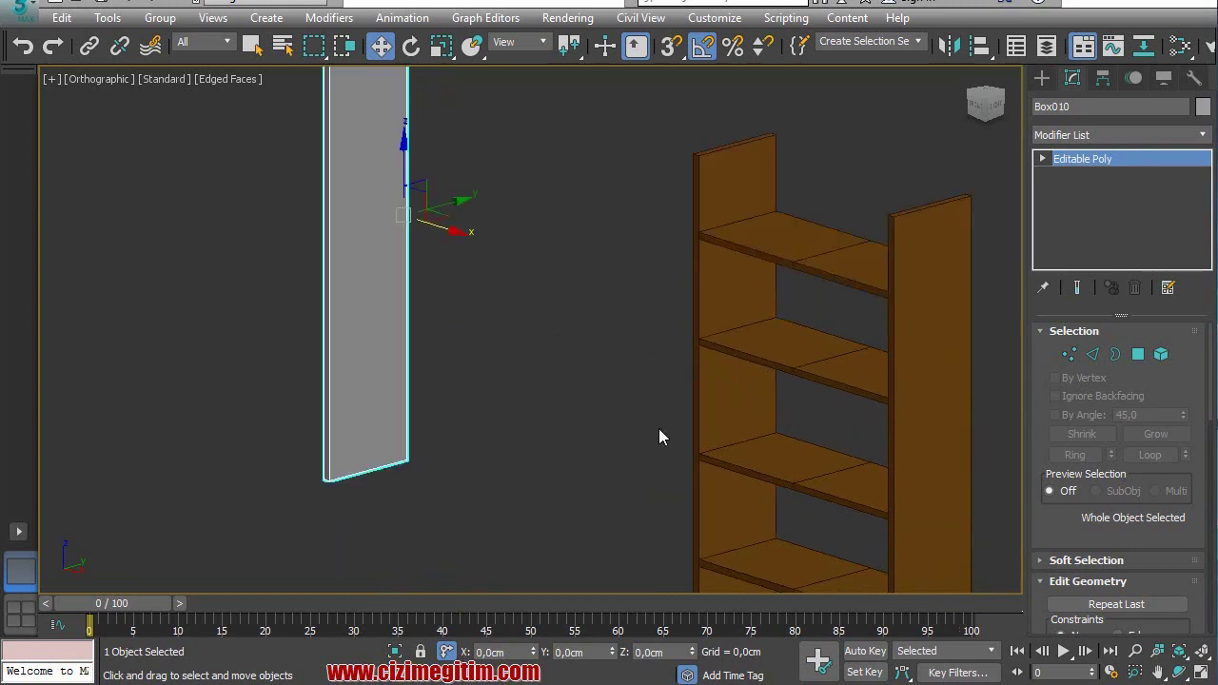
# - At Edge level, select the panel's left and right long vertical edges
pyautogui.click(1093, 356)
pyautogui.moveTo(538, 308); pyautogui.dragTo(536, 410, button='middle')
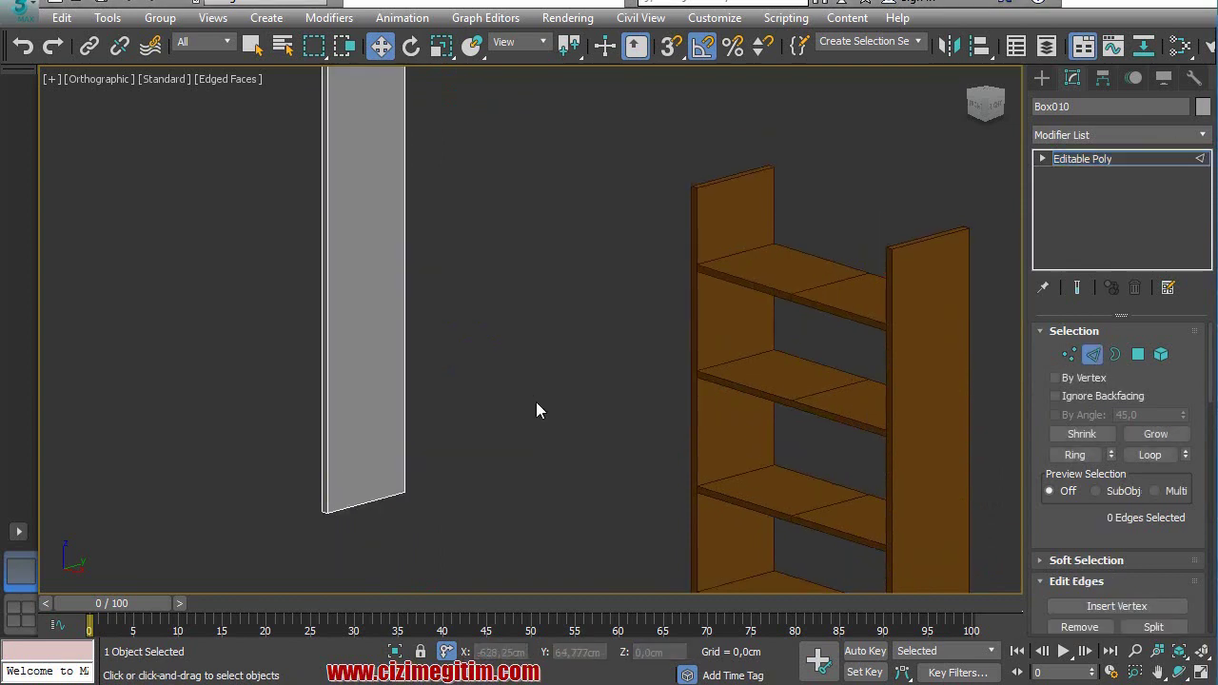
pyautogui.scroll(-3, 459, 310)
pyautogui.scroll(4, 422, 209)
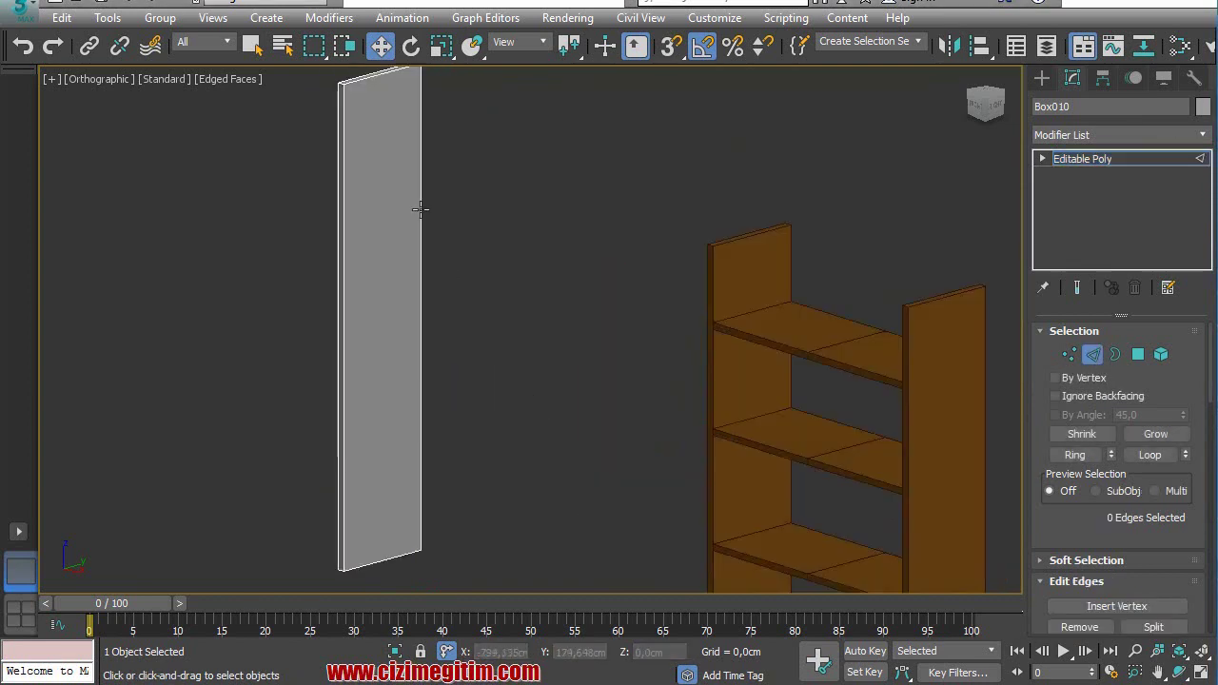
pyautogui.click(420, 211)
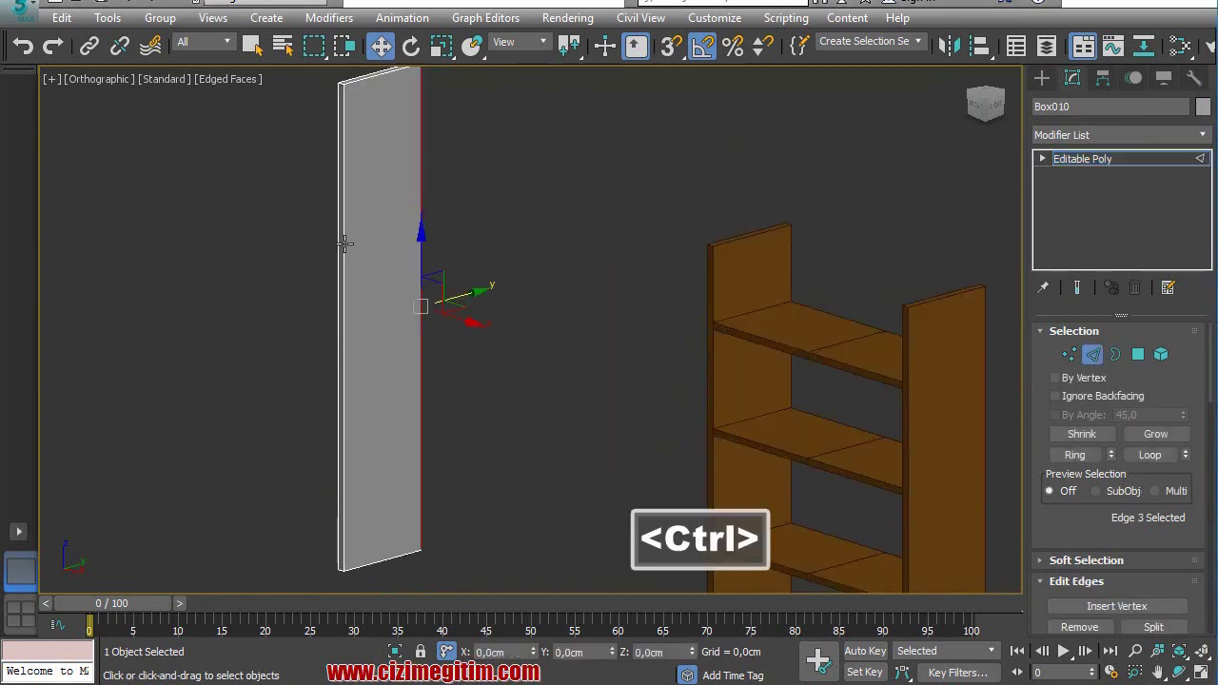
pyautogui.keyDown('ctrl'); pyautogui.click(342, 245); pyautogui.keyUp('ctrl')
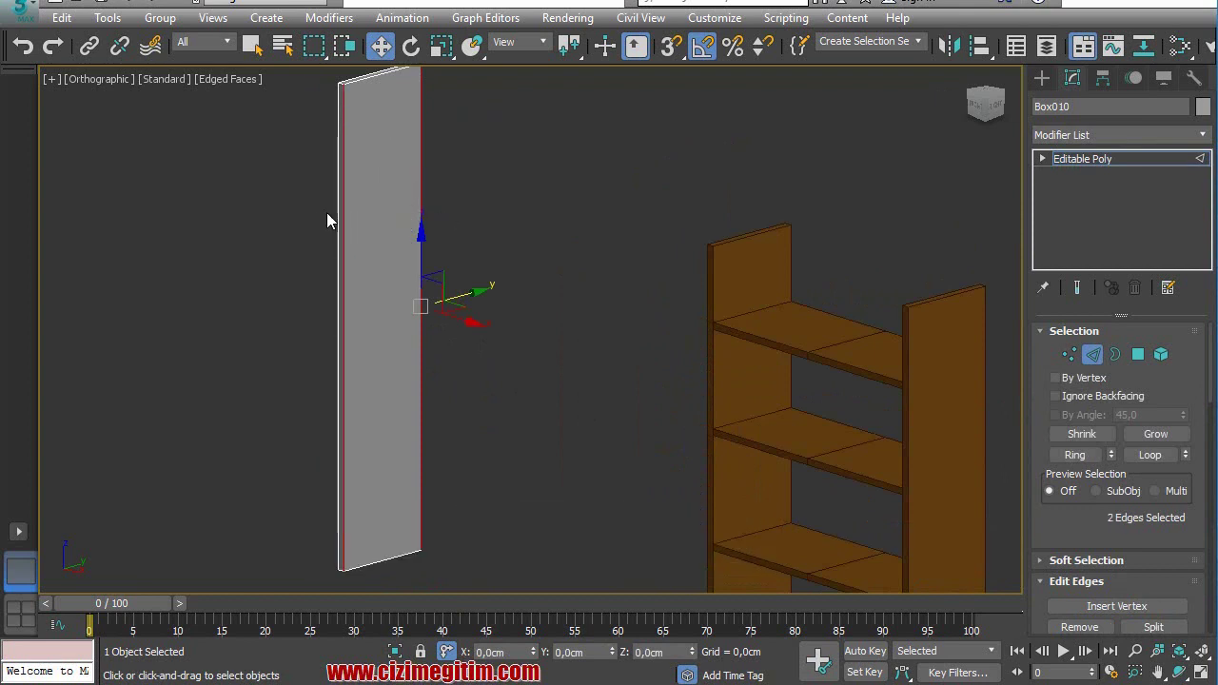
# - Connect the two edges with 2 segments at Pinch 50
pyautogui.moveTo(1102, 531); pyautogui.dragTo(1099, 337)
pyautogui.click(1181, 553)
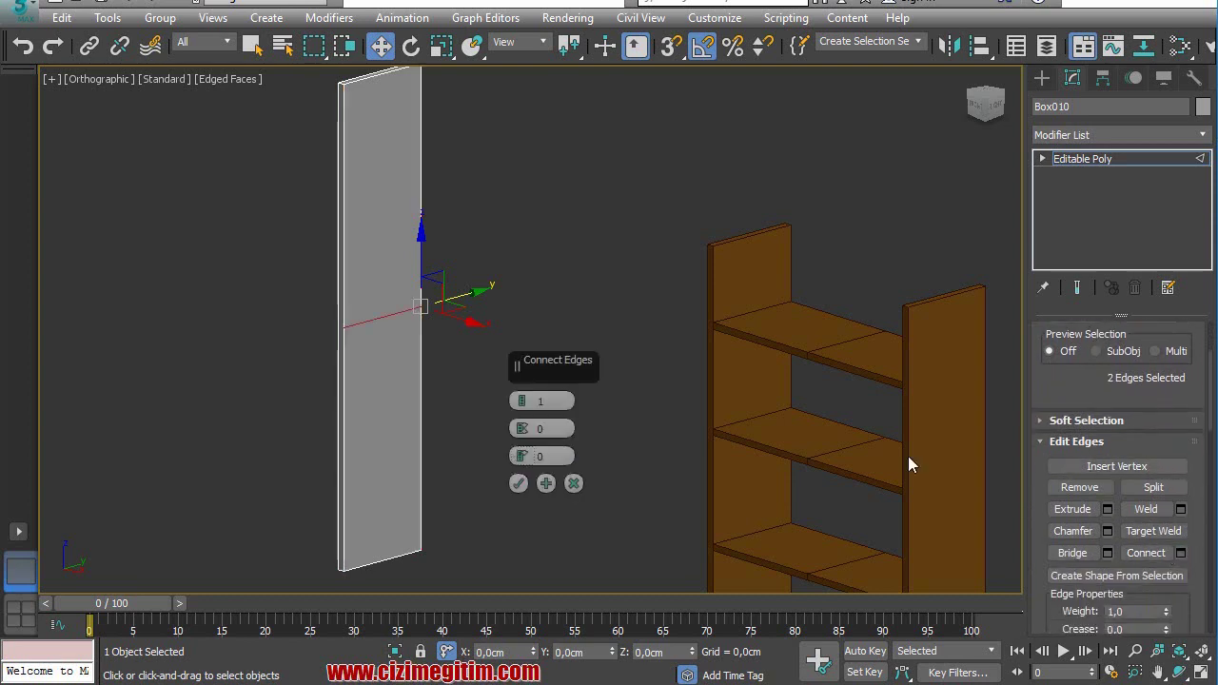
pyautogui.doubleClick(547, 402)
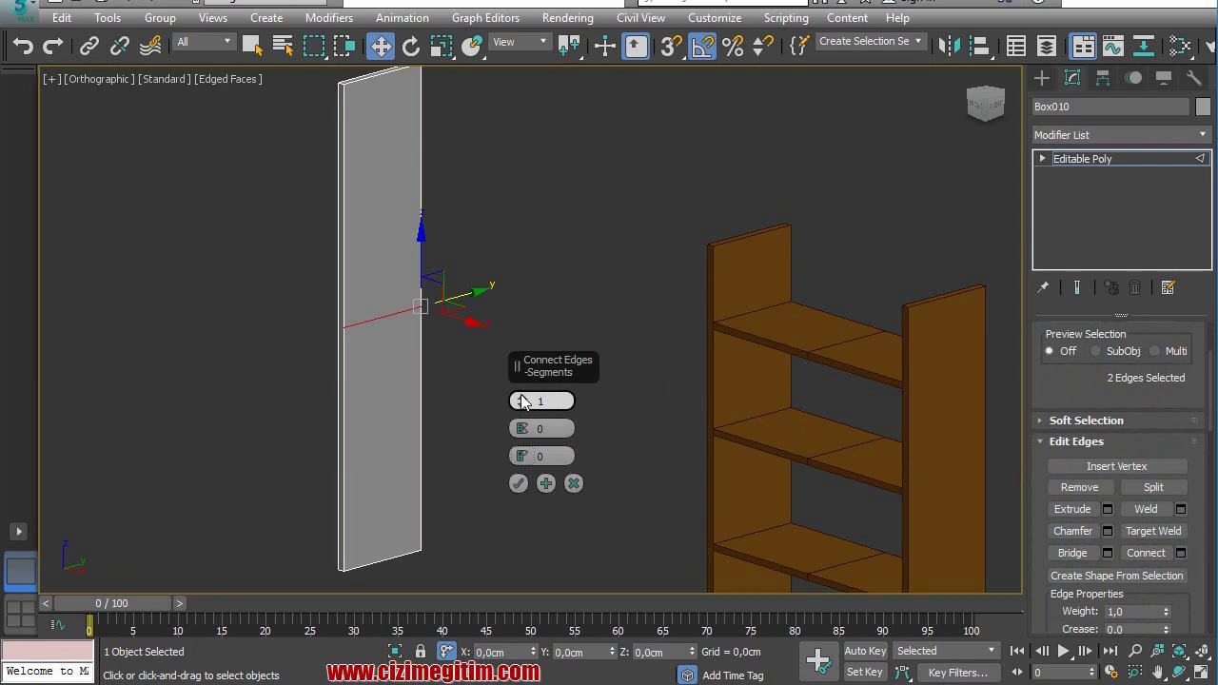
pyautogui.write('2')
pyautogui.press('Return')
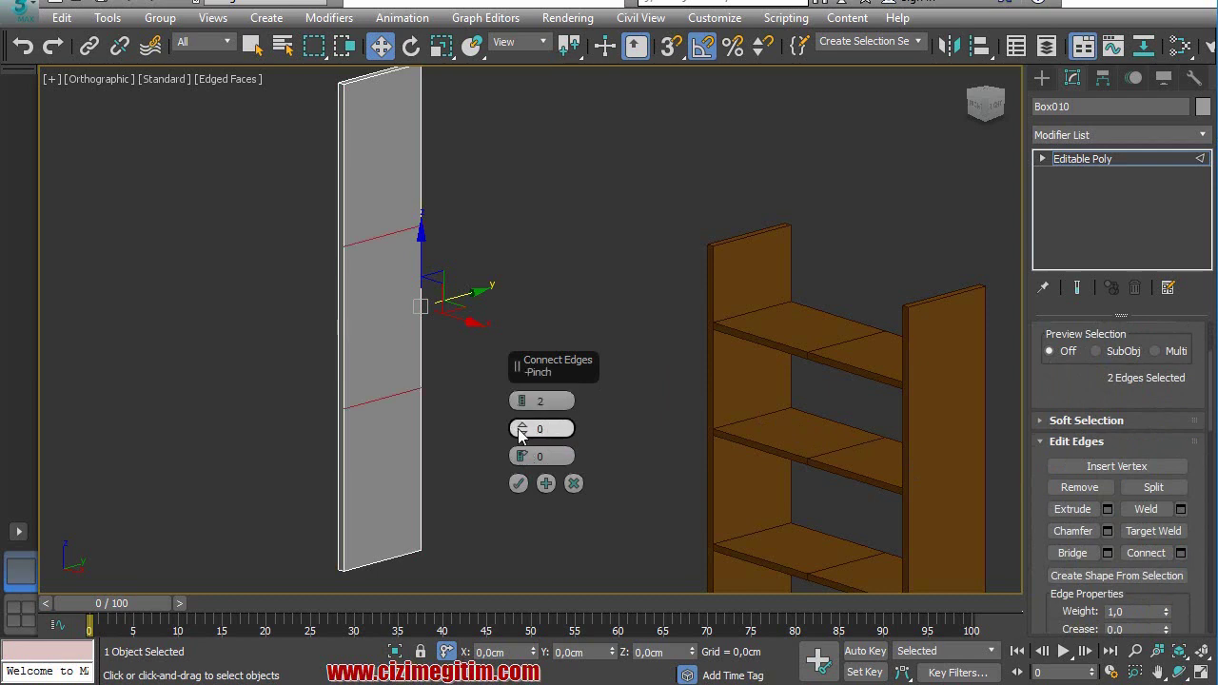
pyautogui.moveTo(521, 434); pyautogui.dragTo(505, 249)
pyautogui.write('0')
pyautogui.press('Return')
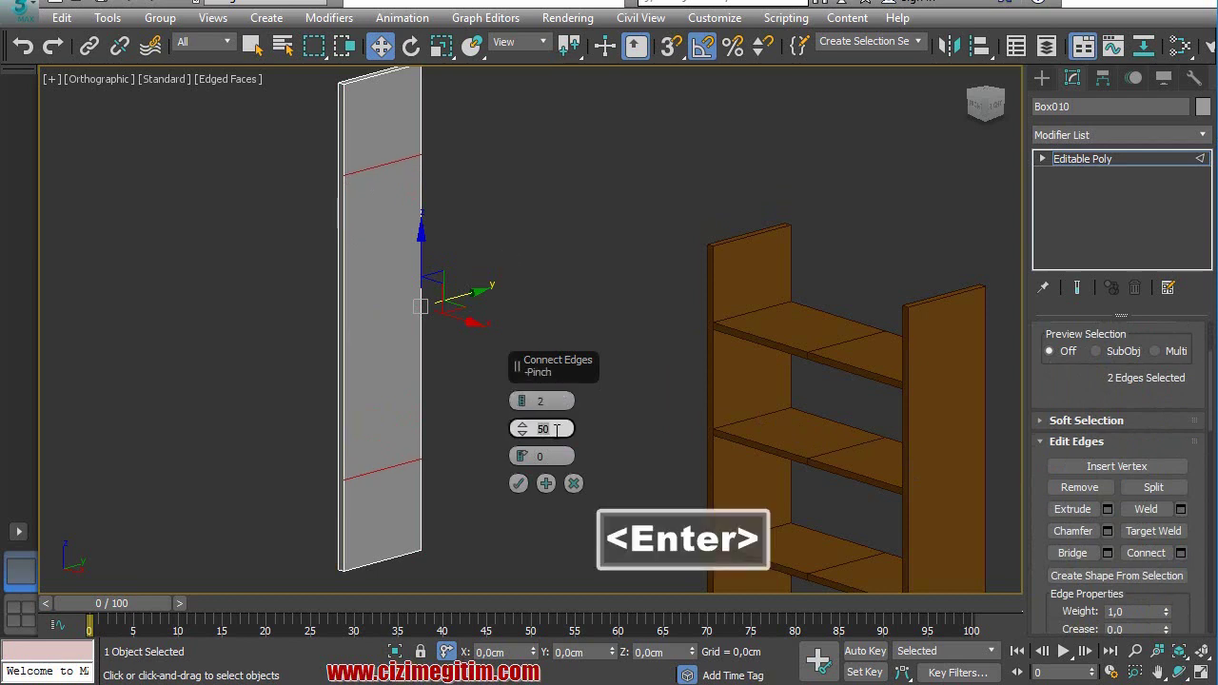
pyautogui.click(519, 483)
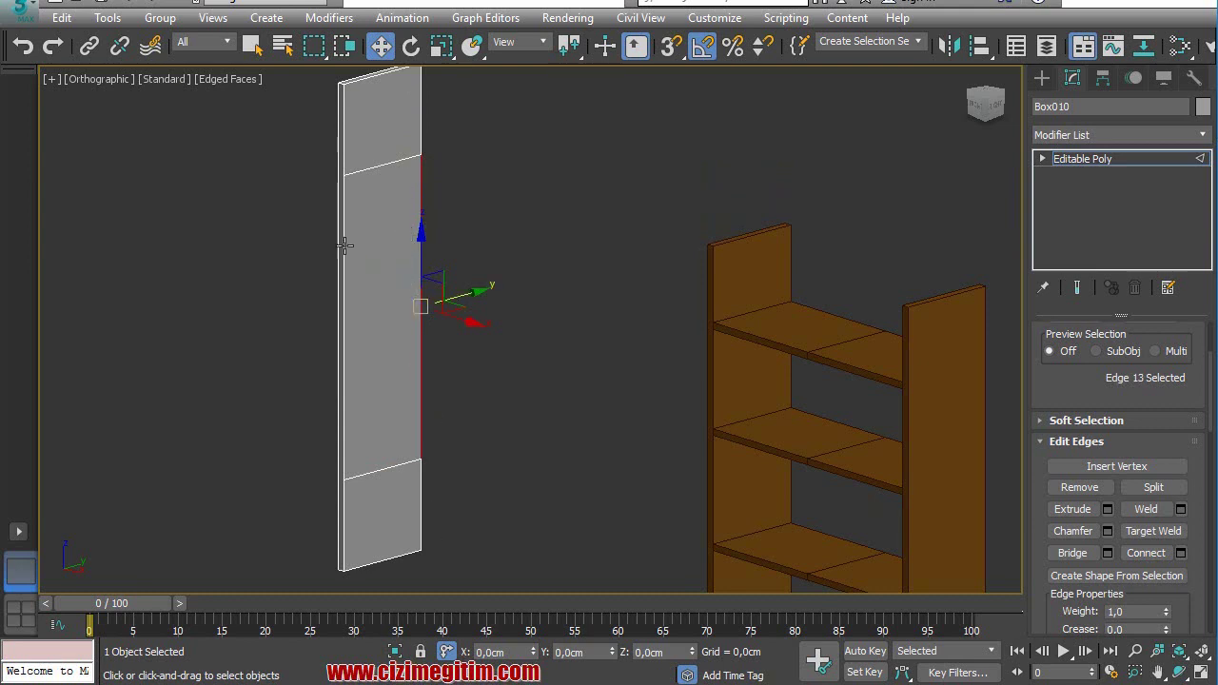
# - Select both long edges again and connect them with 2 segments at Pinch 95
pyautogui.keyDown('ctrl'); pyautogui.click(345, 245); pyautogui.keyUp('ctrl')
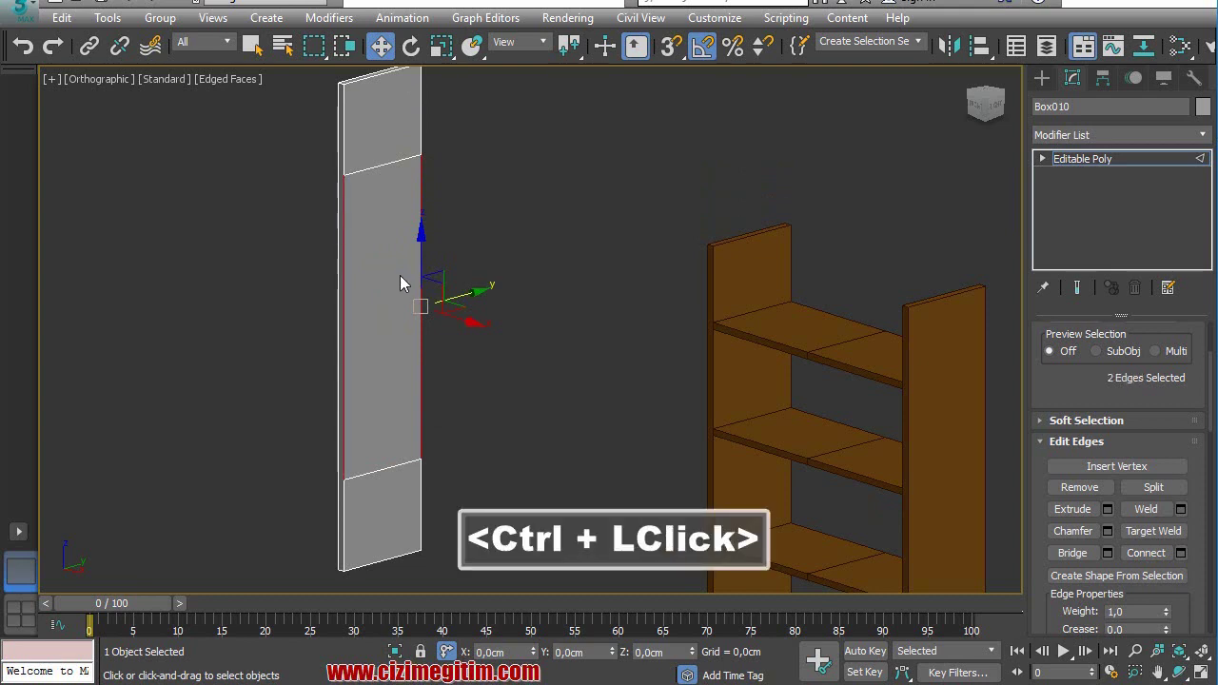
pyautogui.click(1181, 553)
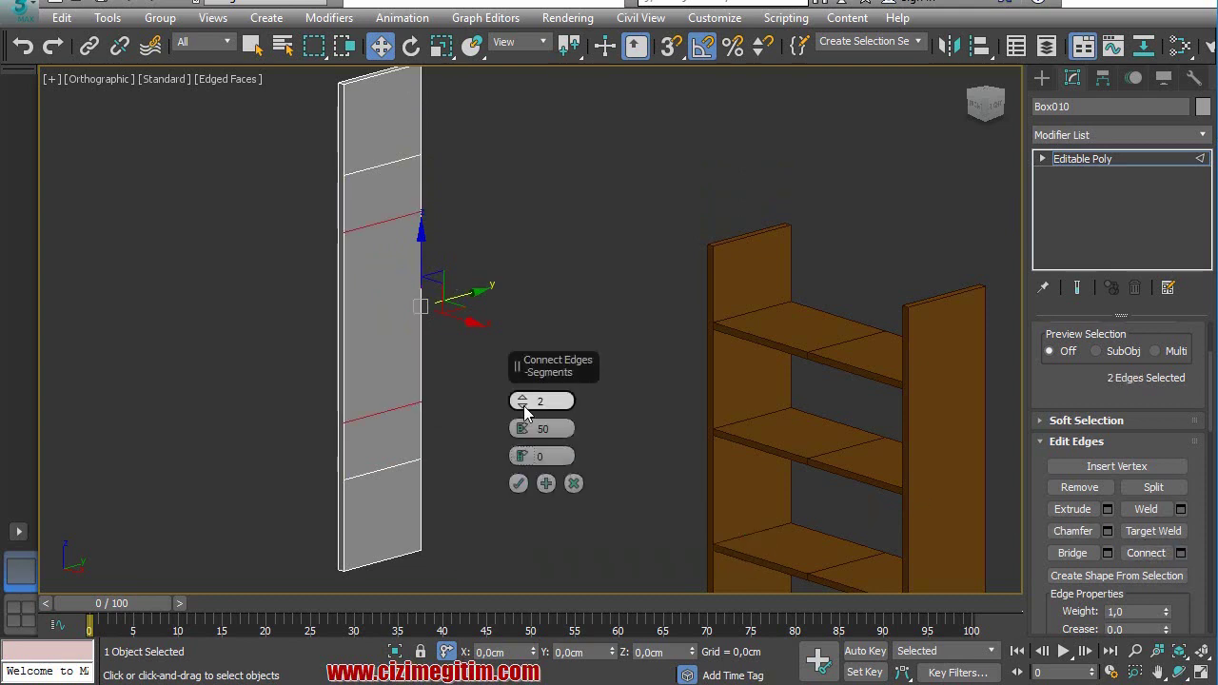
pyautogui.moveTo(522, 429); pyautogui.dragTo(506, 248)
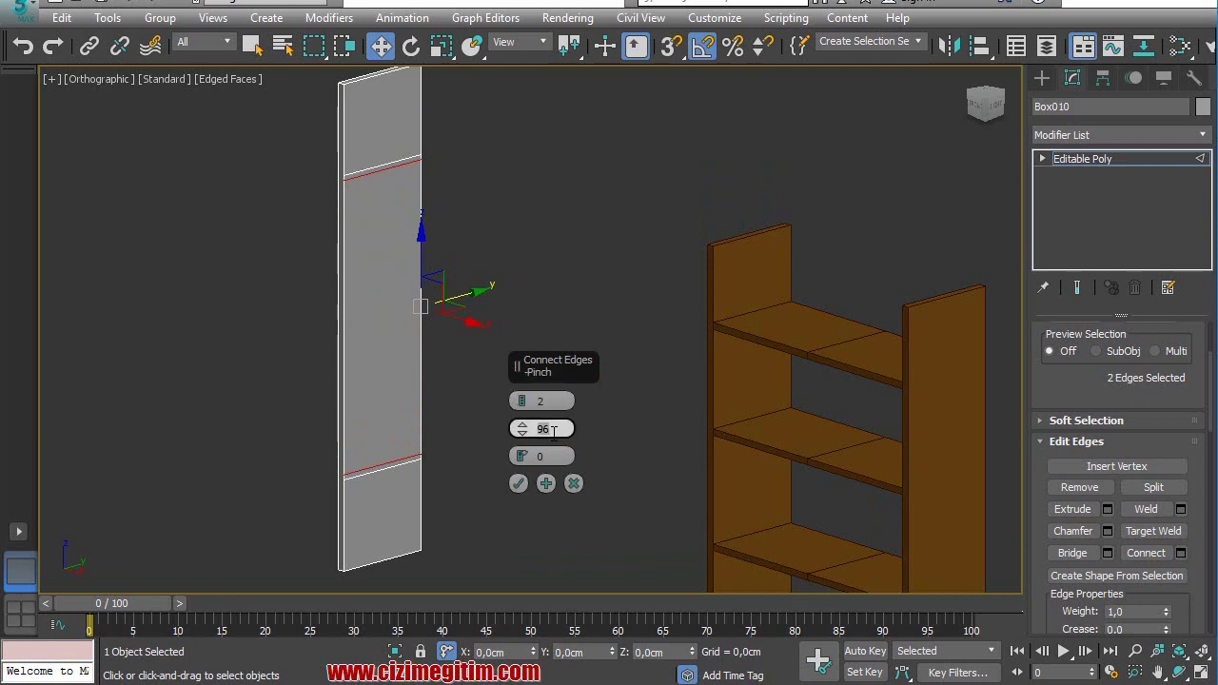
pyautogui.press('Return')
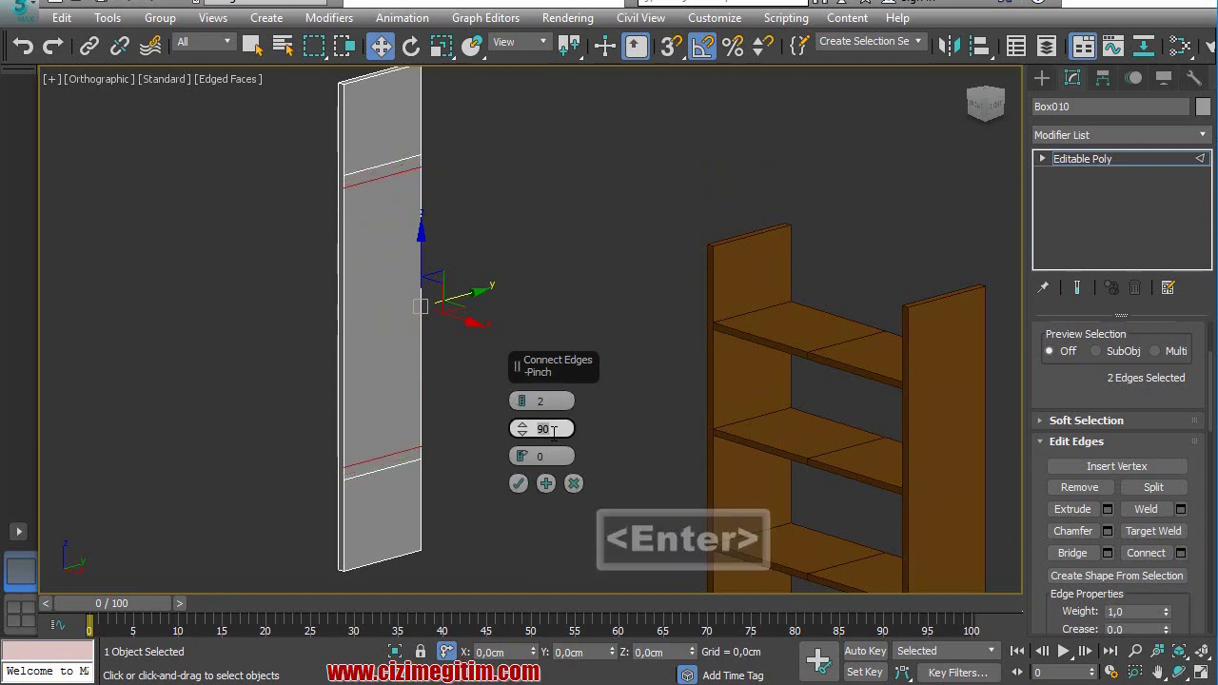
pyautogui.write('5')
pyautogui.press('Return')
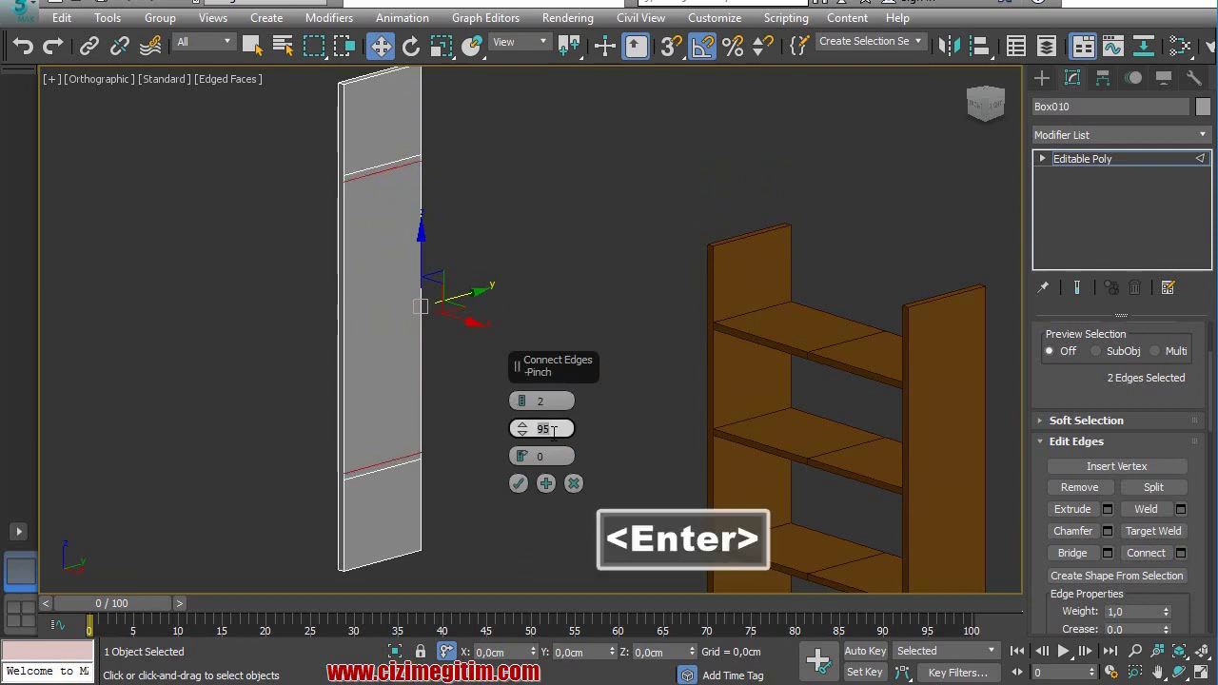
pyautogui.click(521, 483)
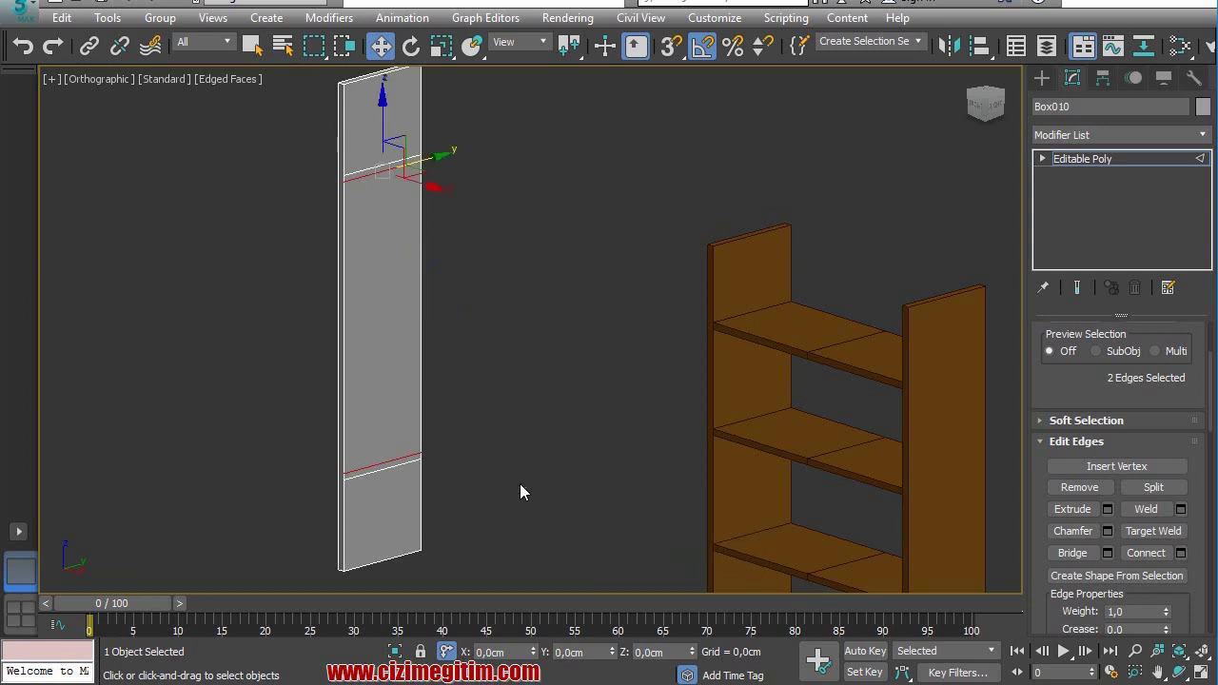
# - Select the two long edges of the panel's middle section
pyautogui.click(419, 313)
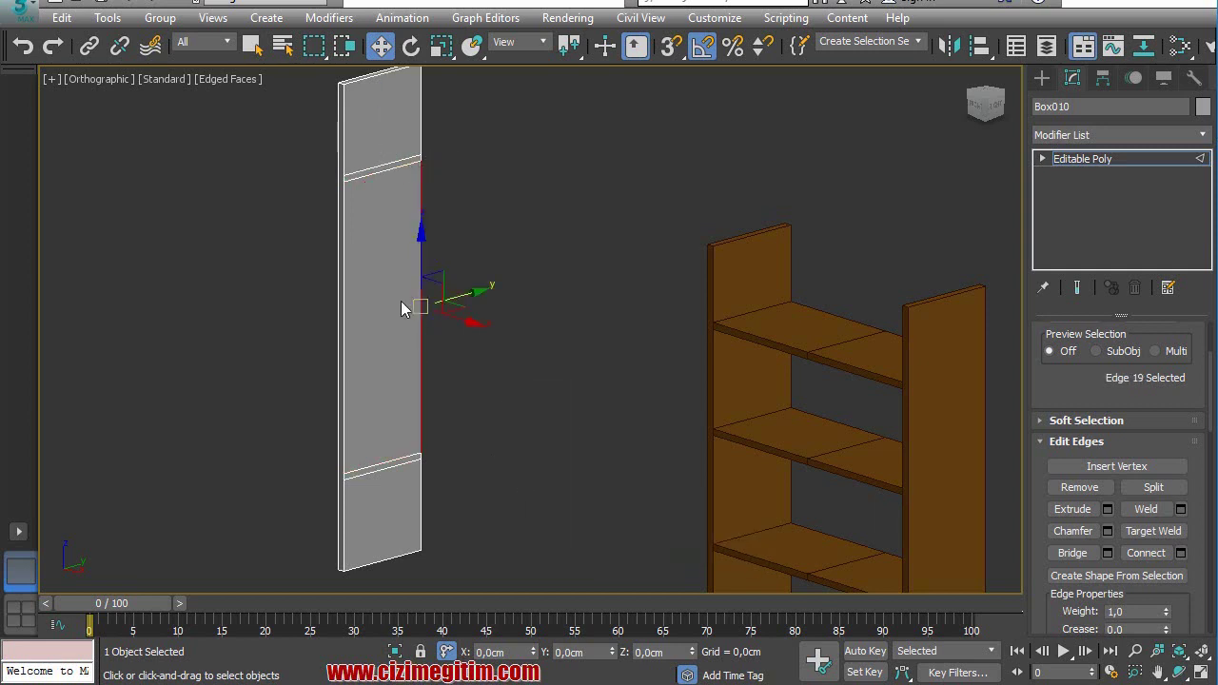
pyautogui.press('ctrl')
pyautogui.keyDown('ctrl'); pyautogui.click(344, 277); pyautogui.keyUp('ctrl')
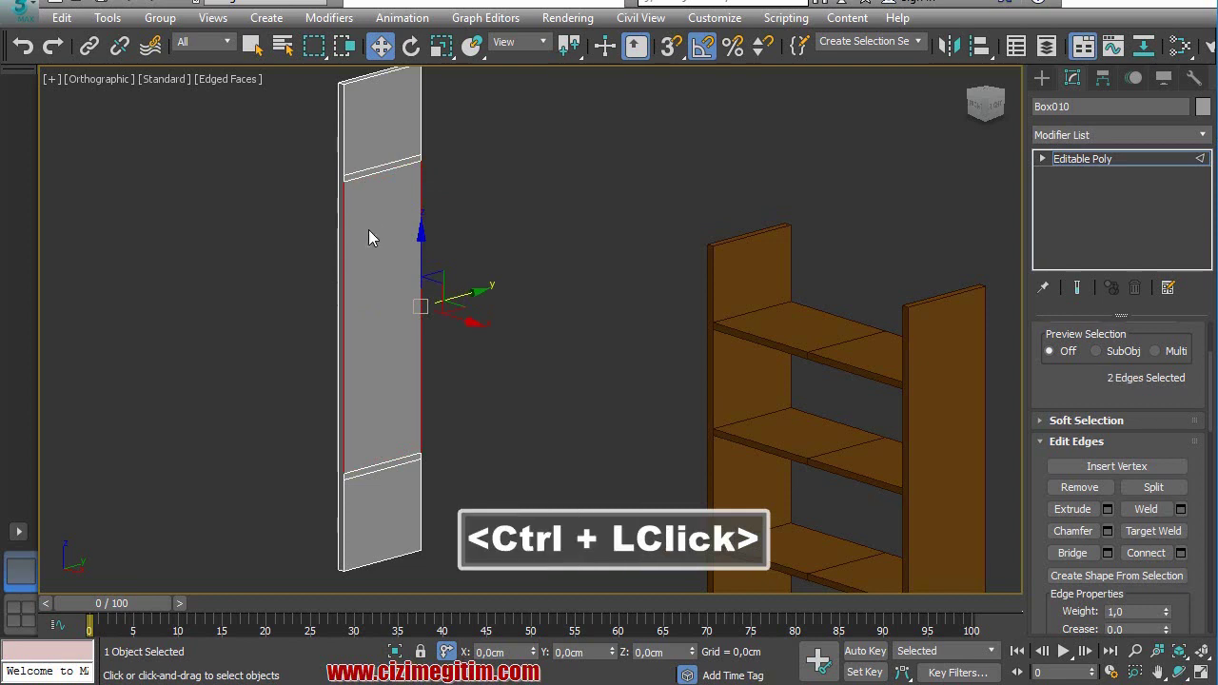
pyautogui.scroll(2, 375, 228)
pyautogui.moveTo(467, 272); pyautogui.dragTo(426, 280, button='middle')
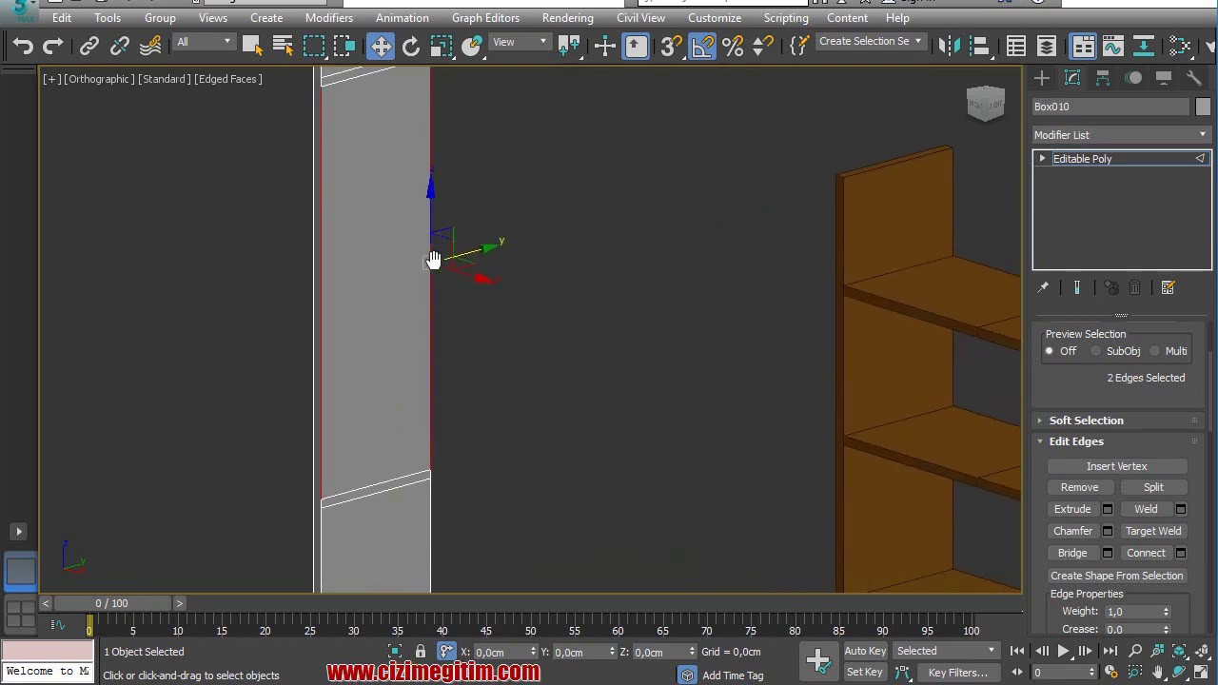
pyautogui.scroll(-2, 438, 286)
# - Connect the middle-section edges with 2 segments at Pinch 10
pyautogui.click(1180, 553)
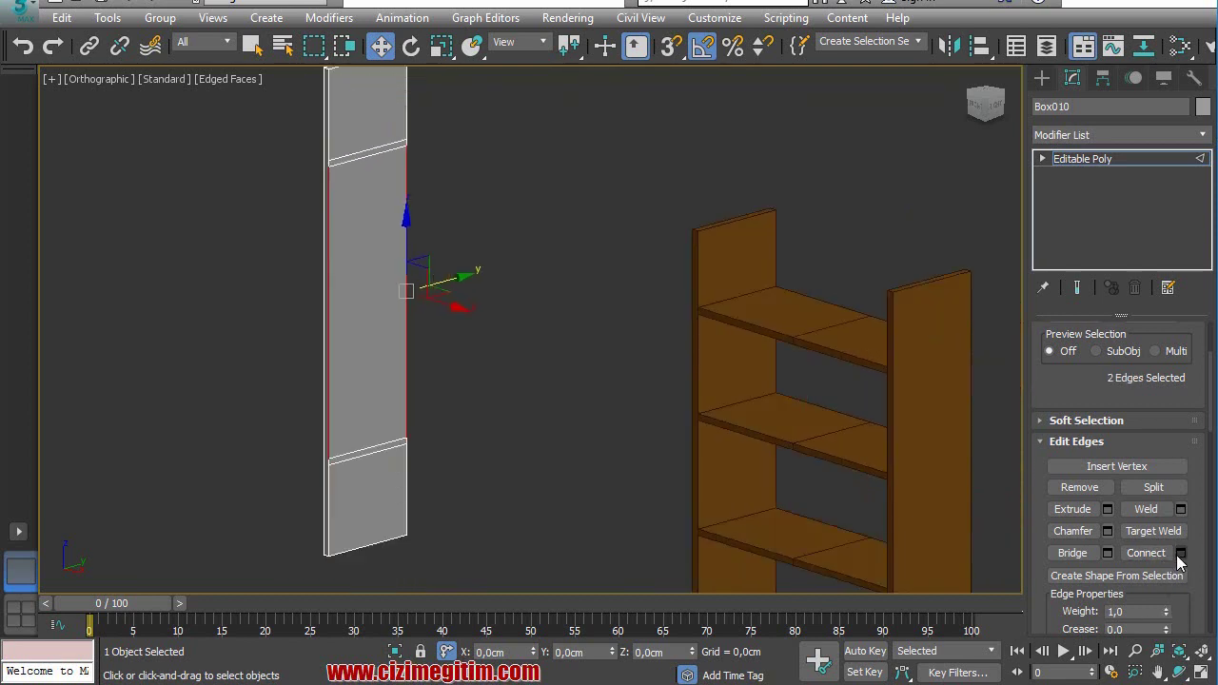
pyautogui.doubleClick(556, 429)
pyautogui.write('15')
pyautogui.press('Return')
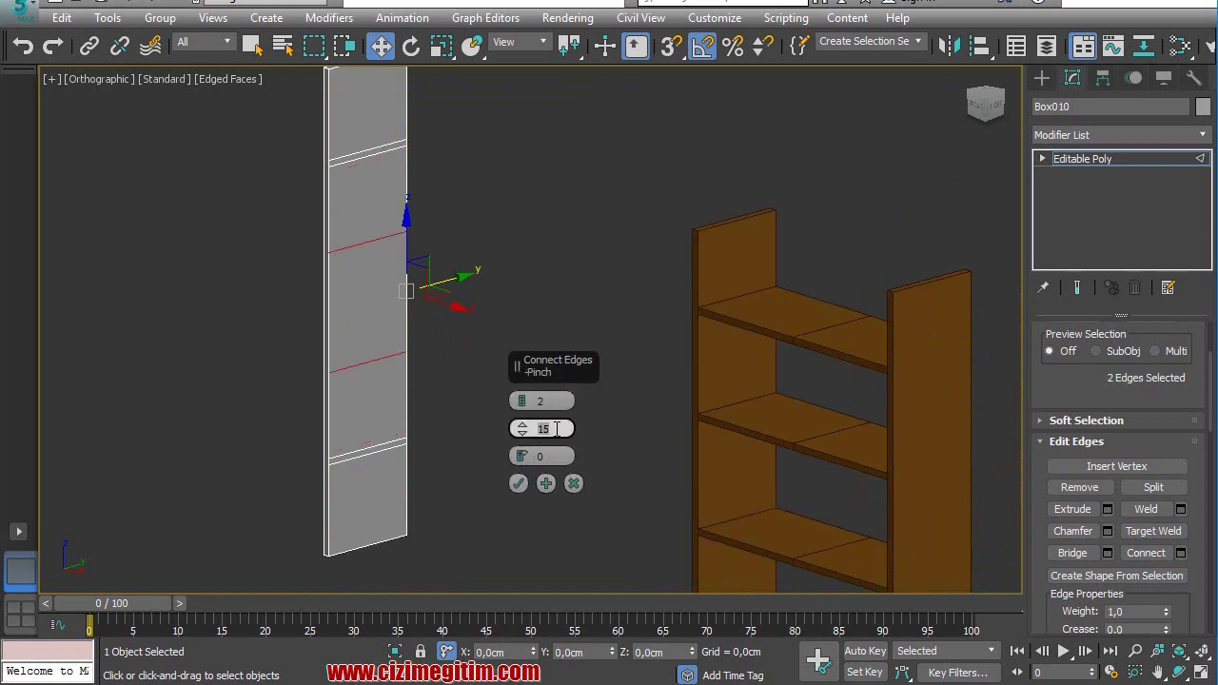
pyautogui.write('10')
pyautogui.press('Return')
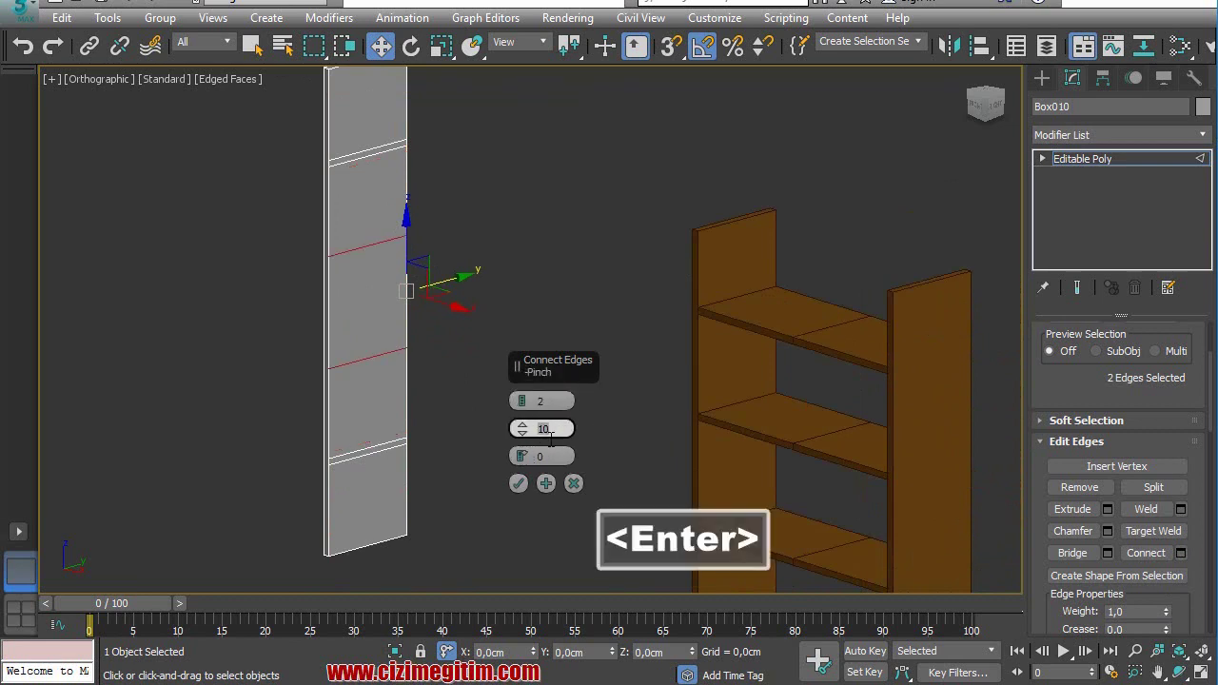
pyautogui.click(518, 483)
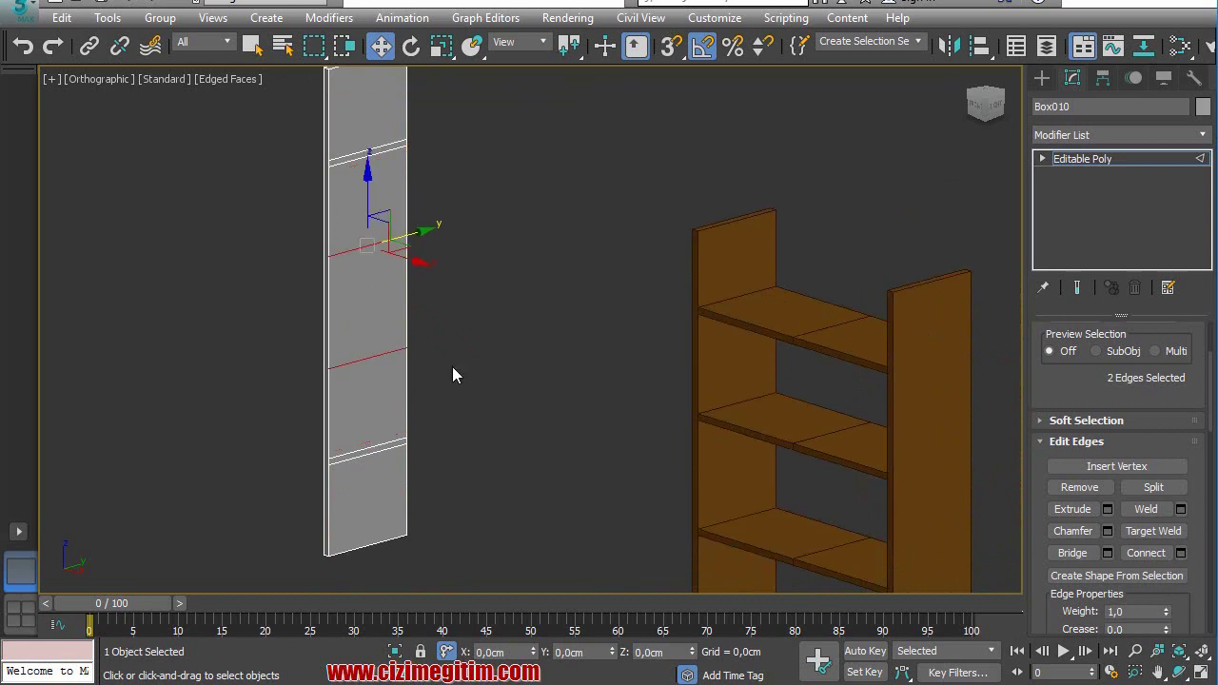
pyautogui.scroll(3, 467, 362)
pyautogui.moveTo(473, 356); pyautogui.dragTo(521, 408, button='middle')
pyautogui.scroll(-2, 521, 409)
# - Select the next section's two long edges and connect them with a widely spread edge pair
pyautogui.moveTo(375, 336); pyautogui.dragTo(370, 314, button='middle')
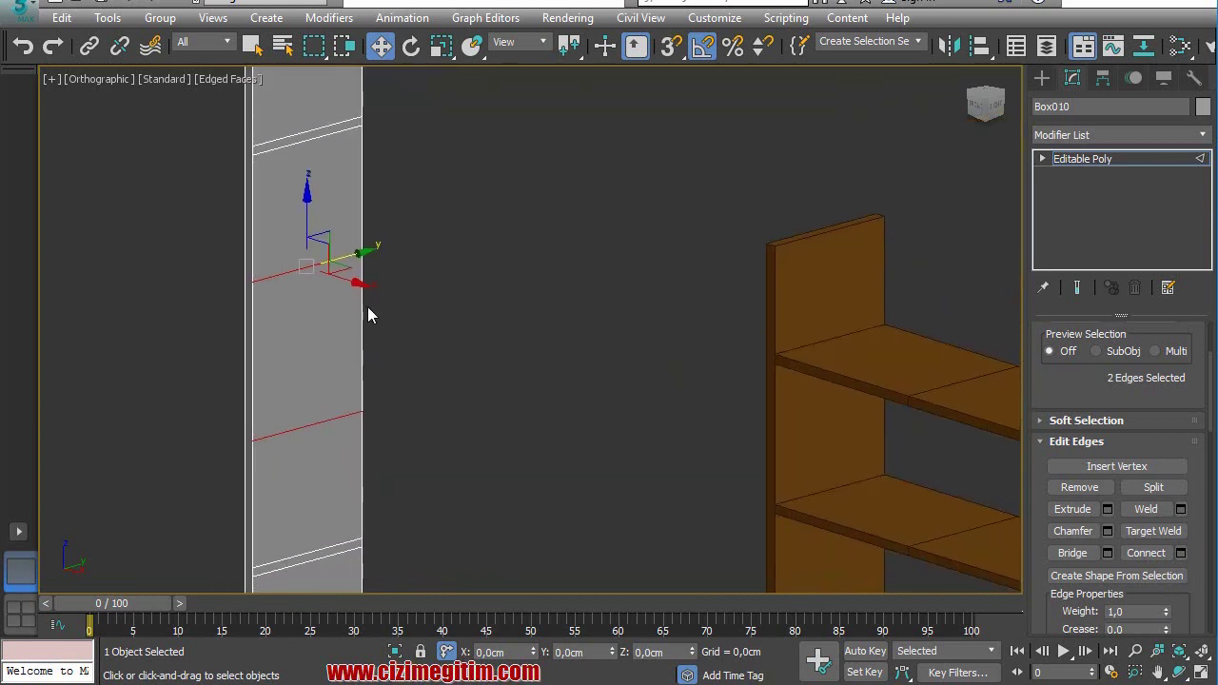
pyautogui.click(359, 298)
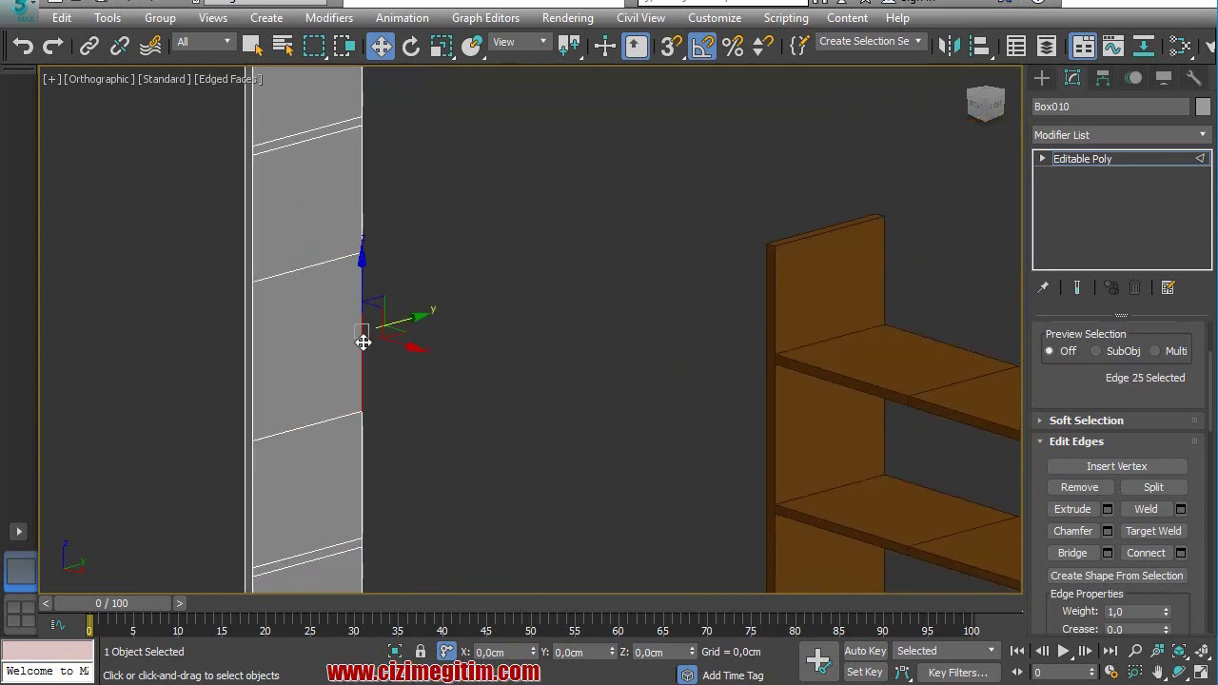
pyautogui.press('ctrl')
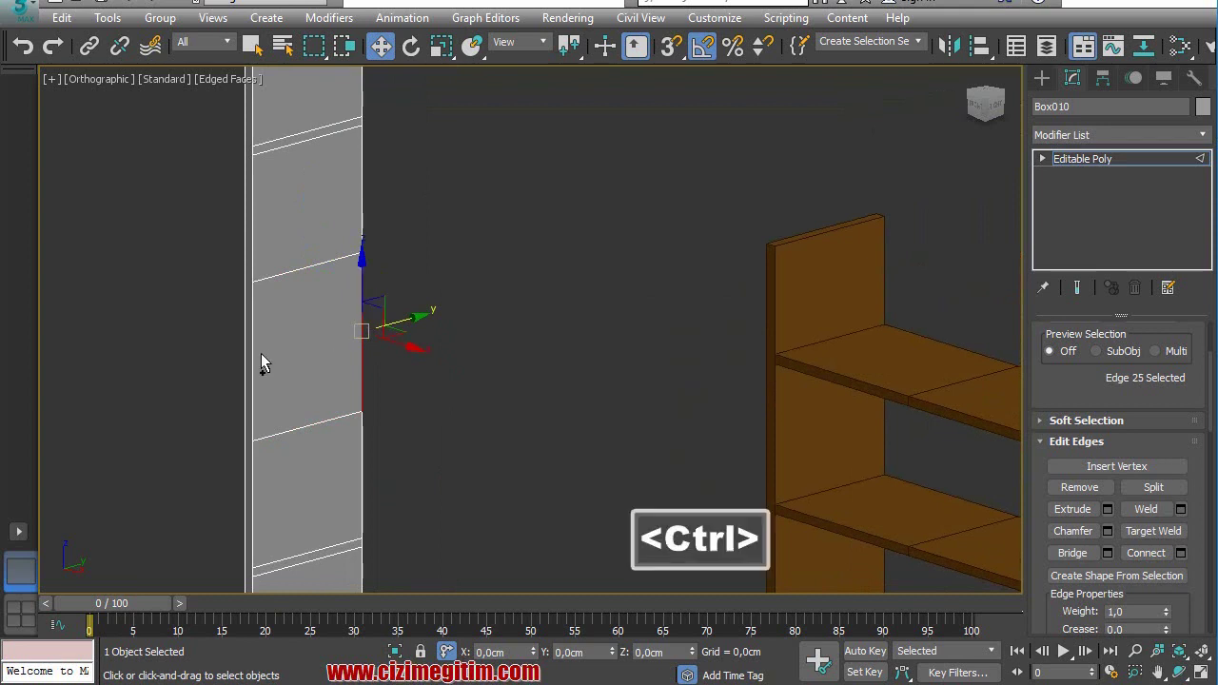
pyautogui.keyDown('ctrl'); pyautogui.click(250, 347); pyautogui.keyUp('ctrl')
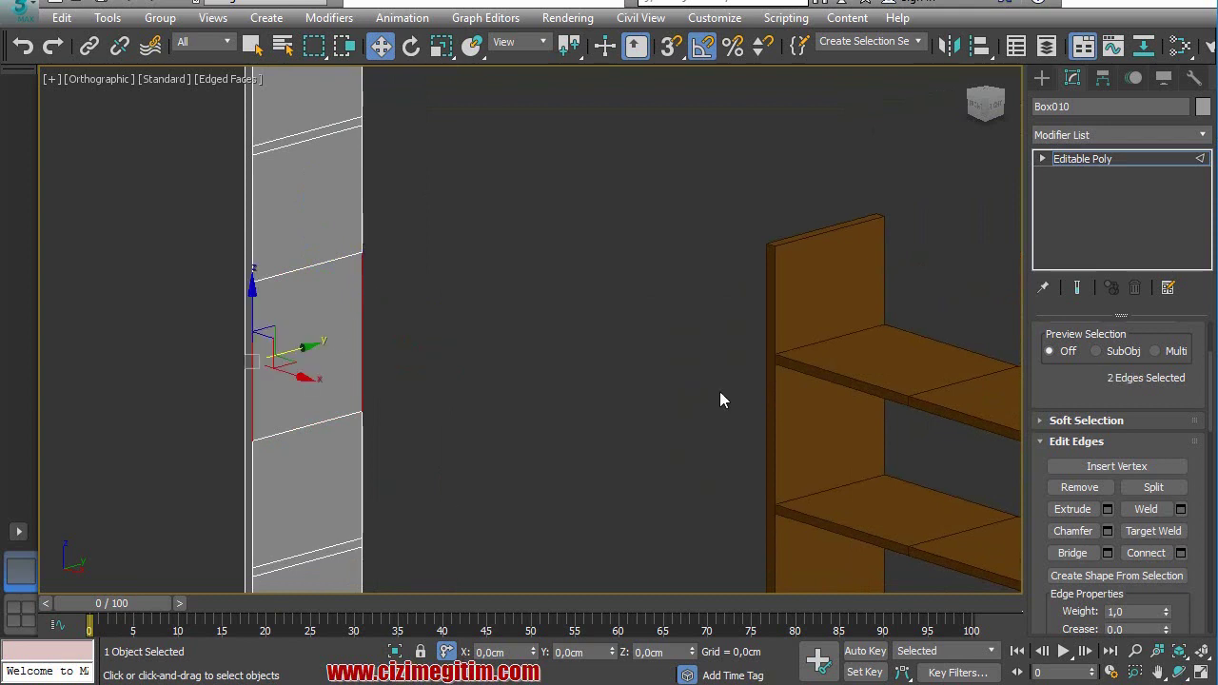
pyautogui.click(1181, 553)
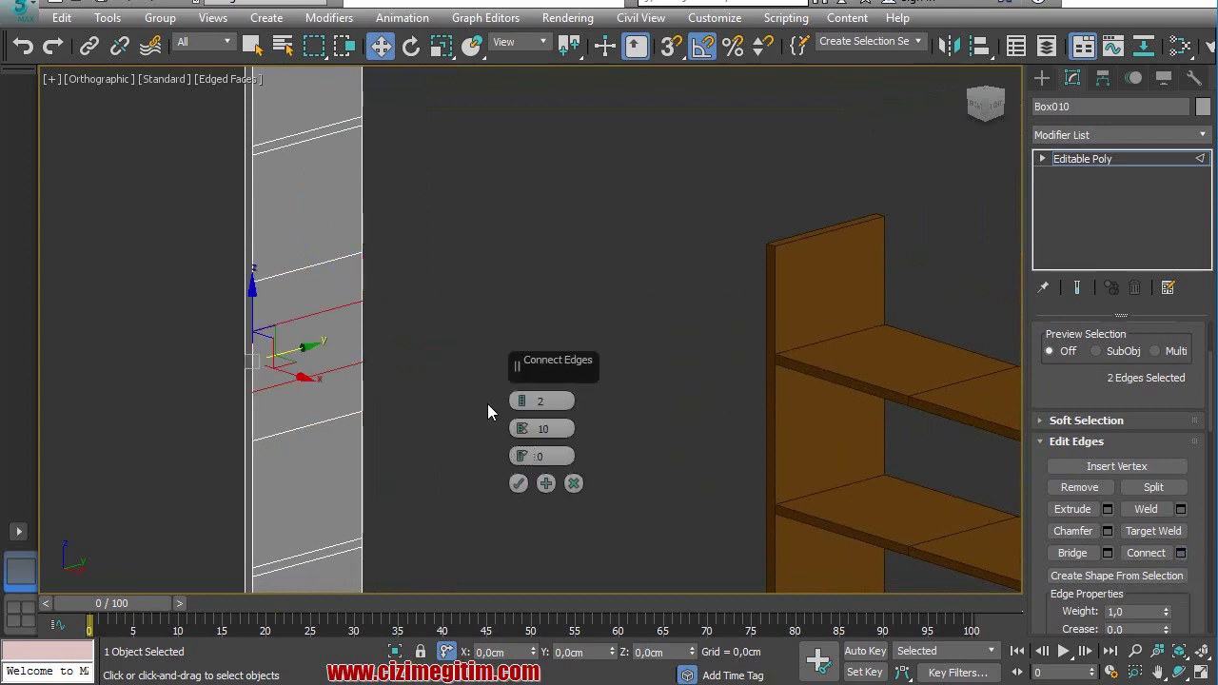
pyautogui.moveTo(524, 428); pyautogui.dragTo(502, 138)
pyautogui.write('85')
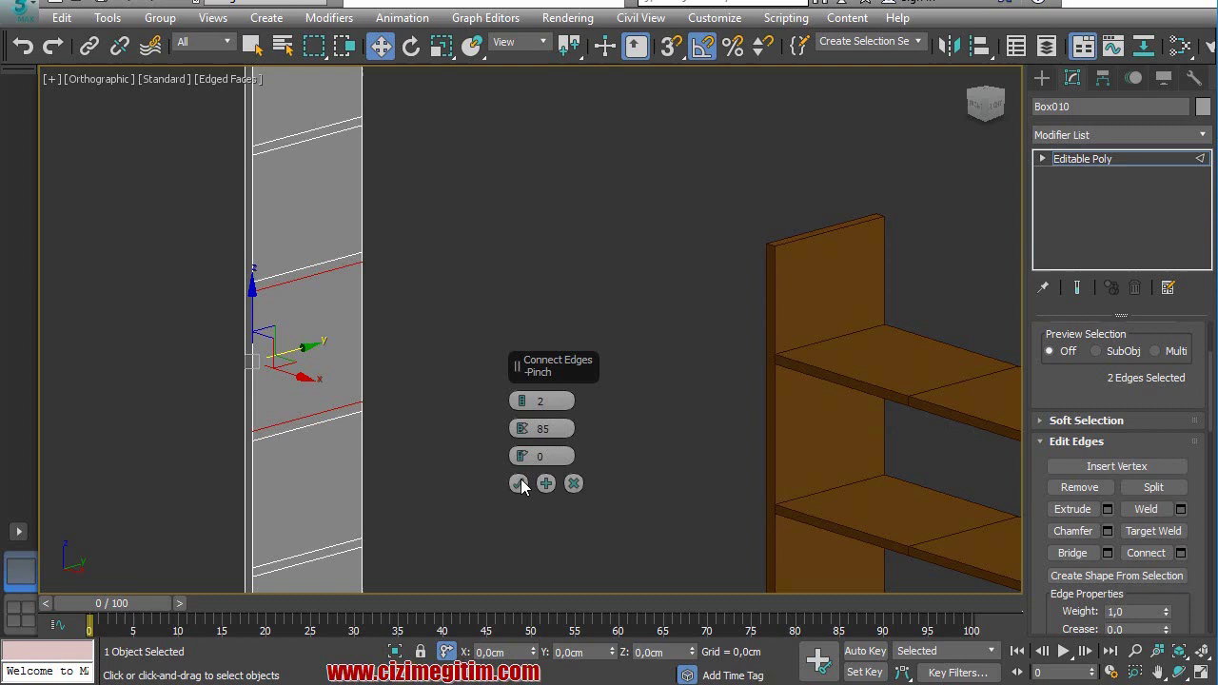
pyautogui.click(520, 483)
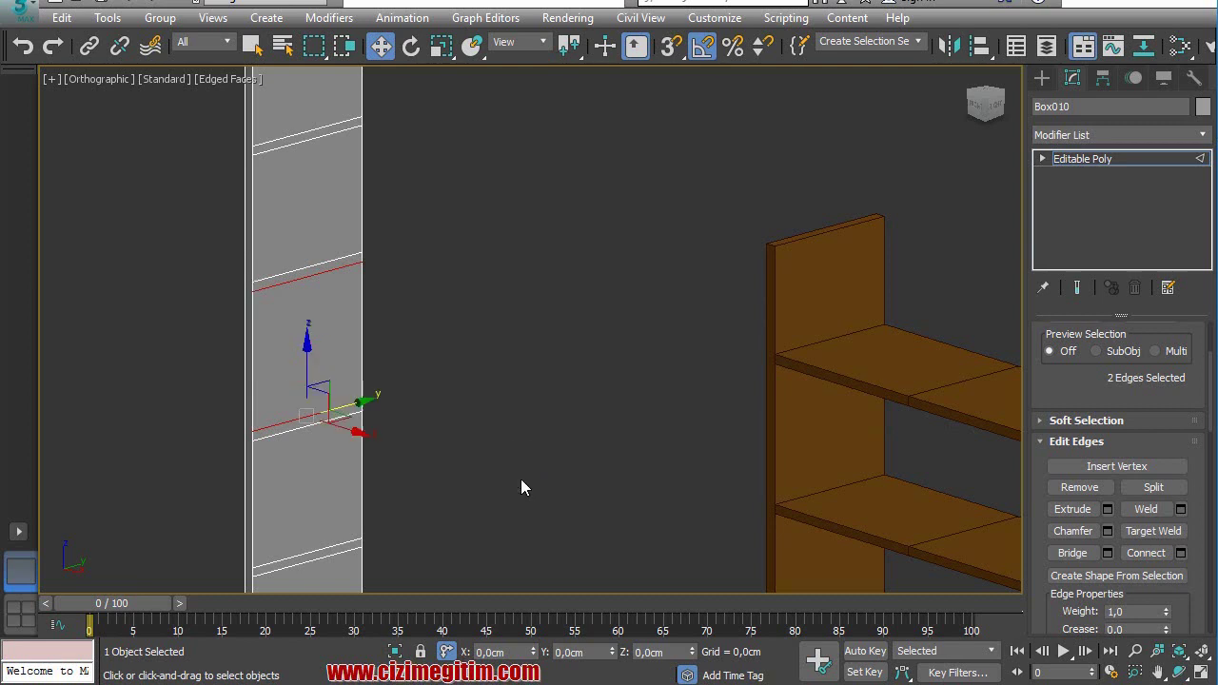
pyautogui.scroll(-3, 463, 457)
# - At Polygon level, select the four thin strip faces and open the Extrude settings
pyautogui.click(520, 473)
pyautogui.scroll(2, 519, 473)
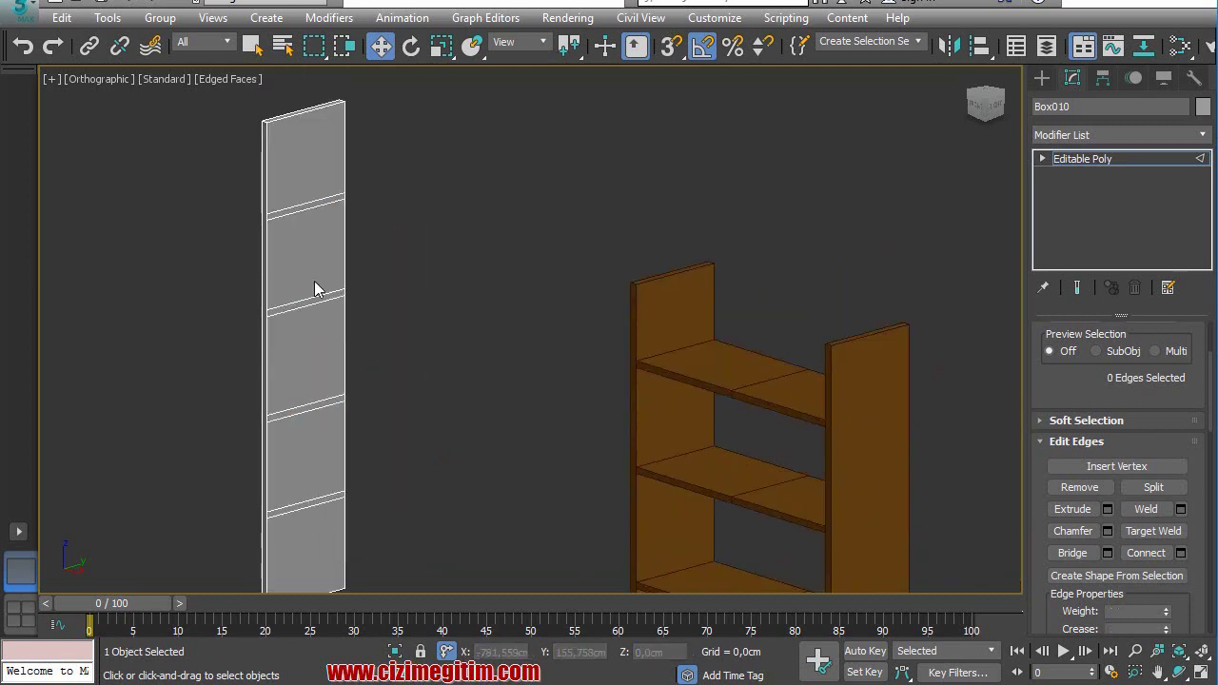
pyautogui.press('4')
pyautogui.press('4')
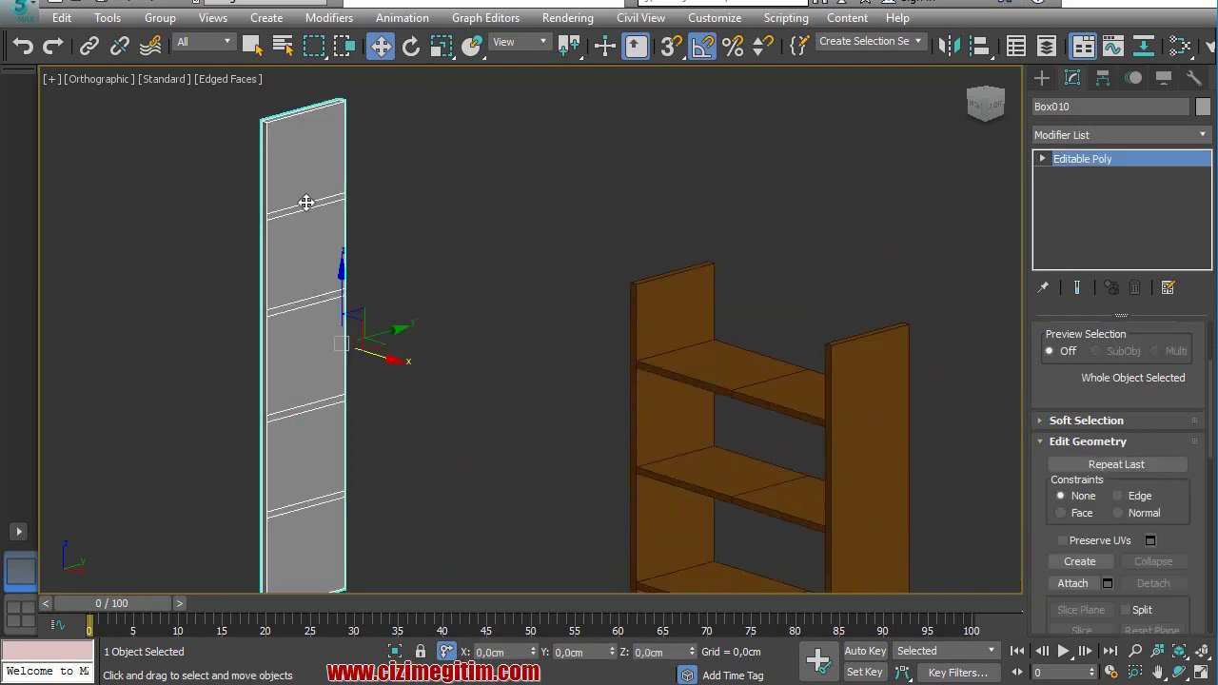
pyautogui.press('4')
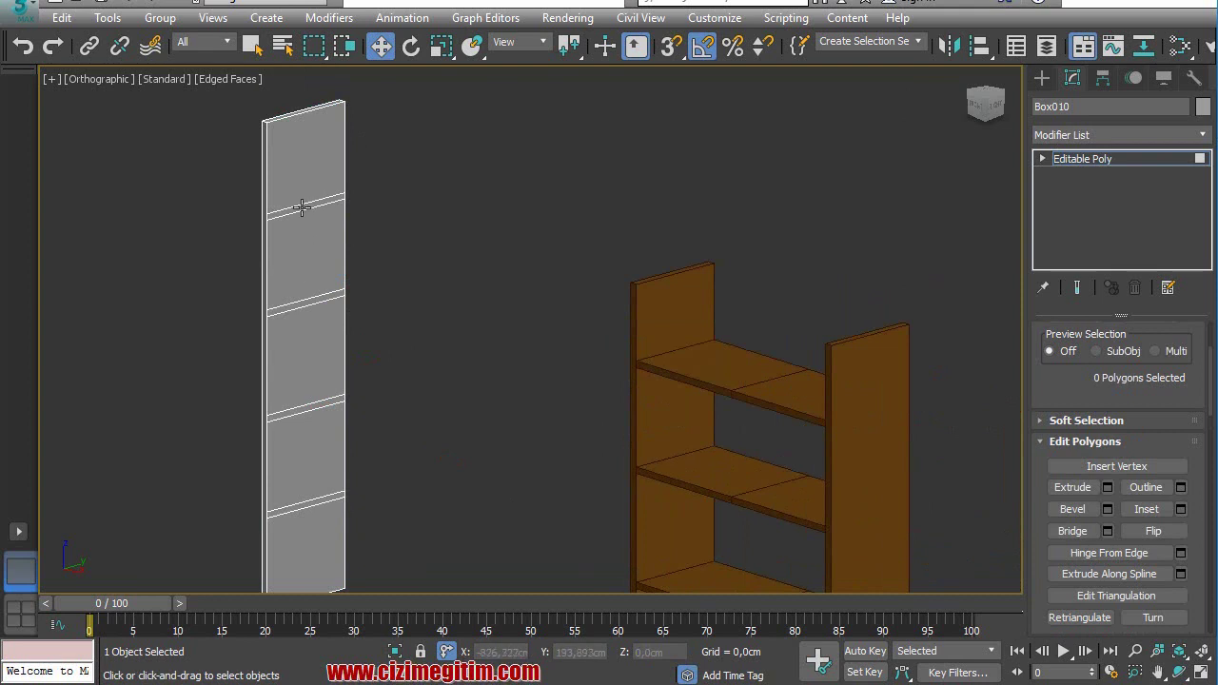
pyautogui.click(300, 207)
pyautogui.keyDown('ctrl'); pyautogui.click(297, 302); pyautogui.keyUp('ctrl')
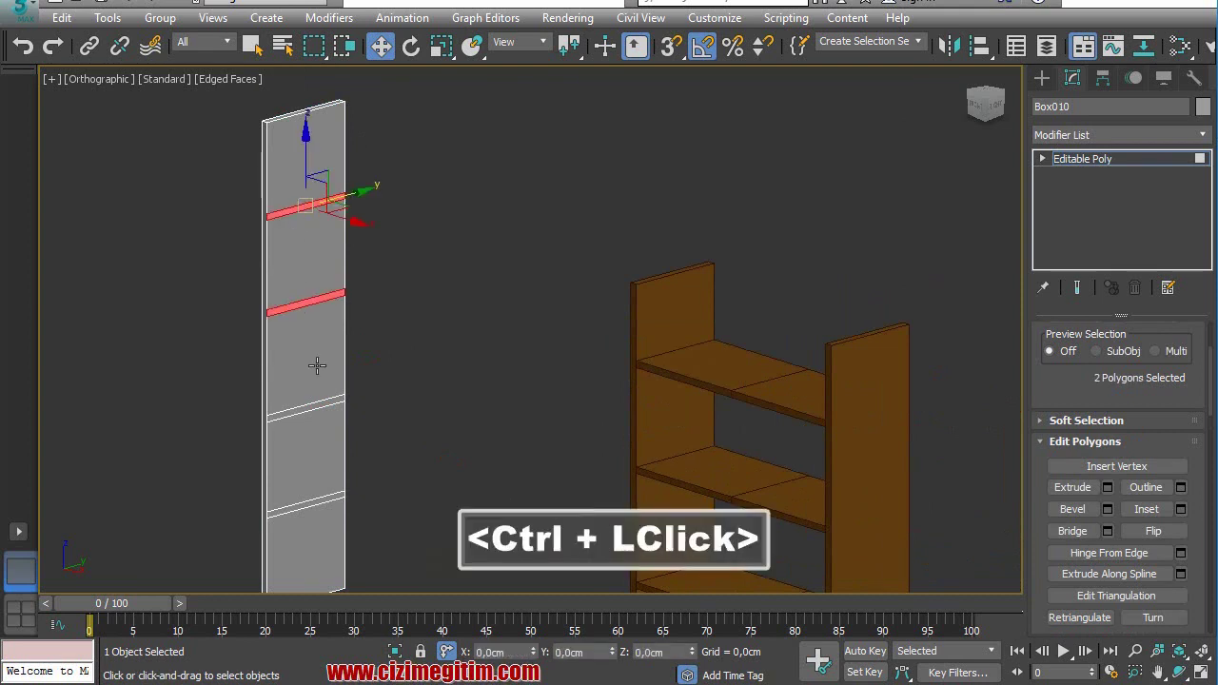
pyautogui.keyDown('ctrl'); pyautogui.click(285, 413); pyautogui.keyUp('ctrl')
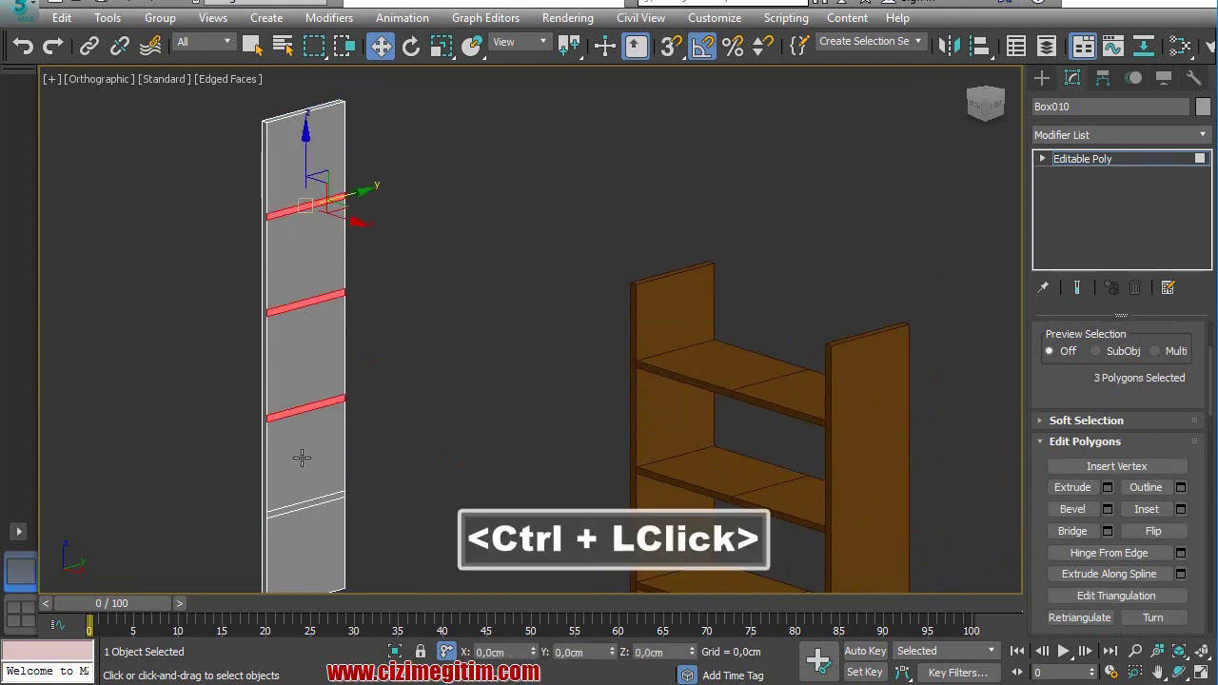
pyautogui.keyDown('ctrl'); pyautogui.click(279, 513); pyautogui.keyUp('ctrl')
pyautogui.moveTo(454, 461); pyautogui.dragTo(429, 370, button='middle')
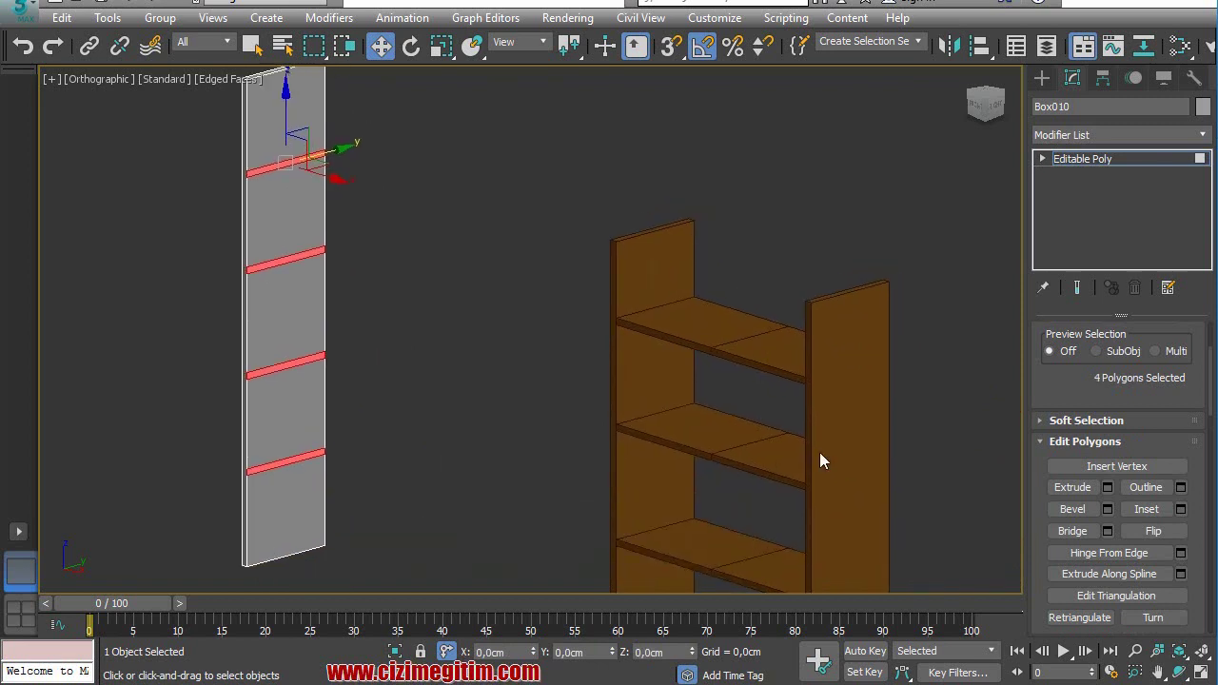
pyautogui.click(1108, 488)
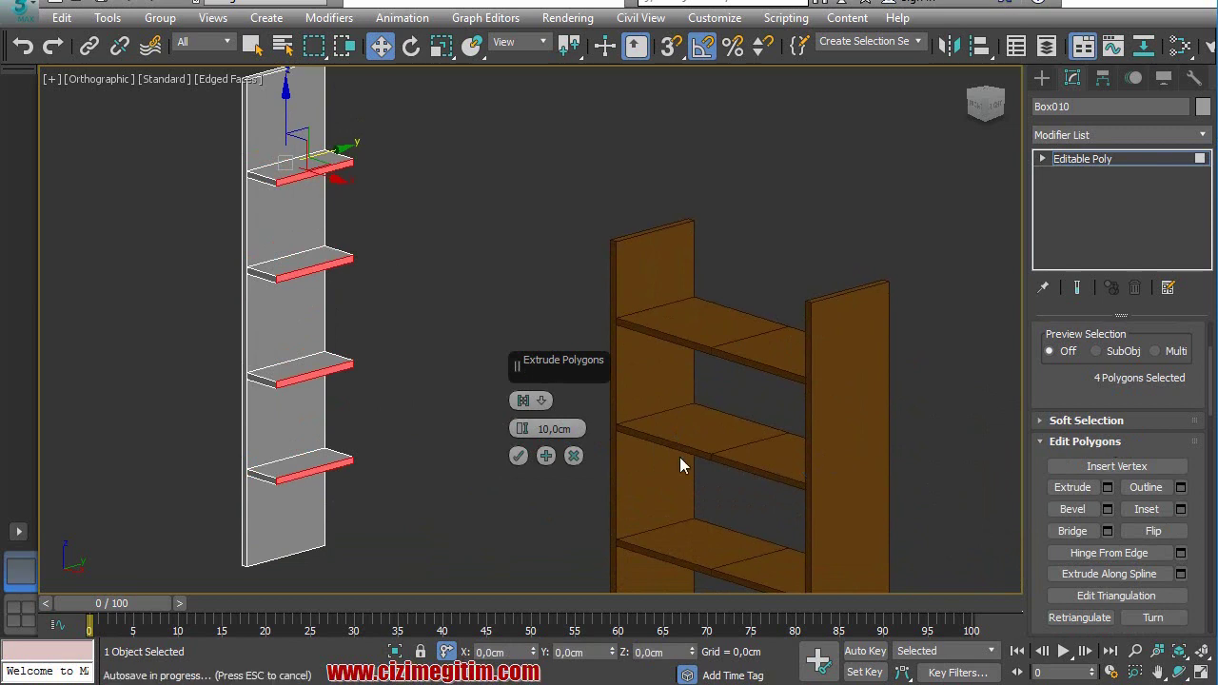
# - Set the extrusion height of the four strip faces to 35 cm and confirm it
pyautogui.doubleClick(570, 431)
pyautogui.write('35')
pyautogui.press('Return')
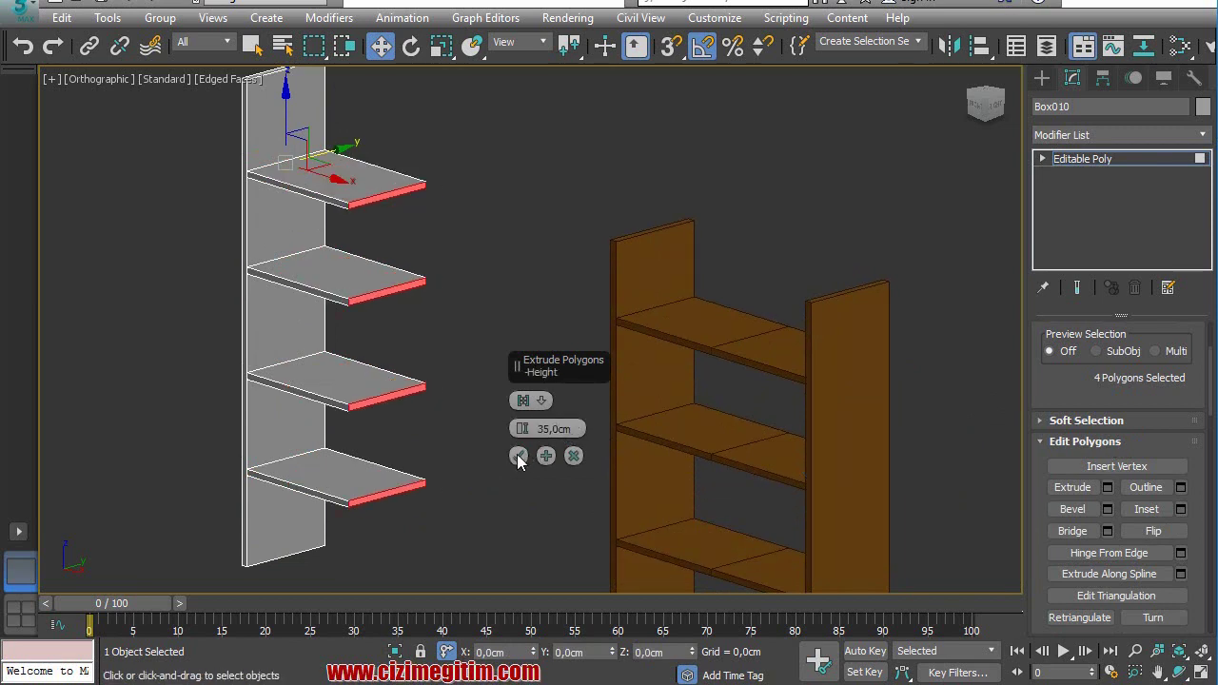
pyautogui.click(518, 457)
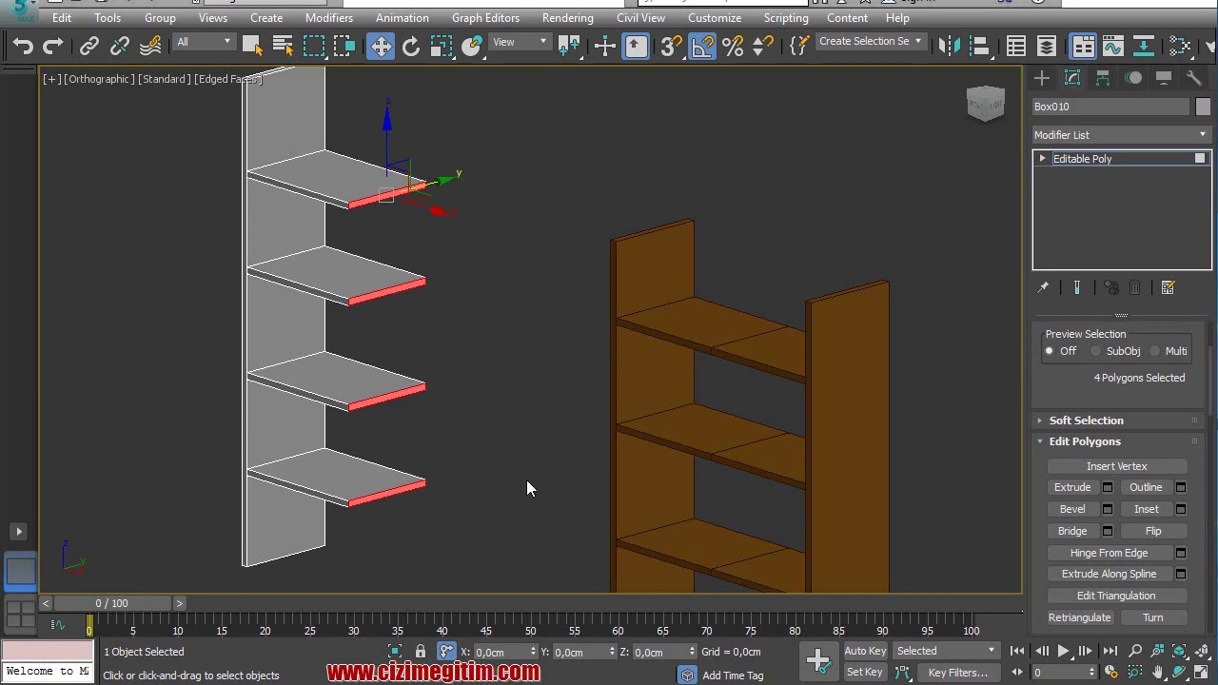
pyautogui.scroll(-5, 327, 373)
pyautogui.scroll(3, 321, 346)
pyautogui.scroll(-1, 388, 413)
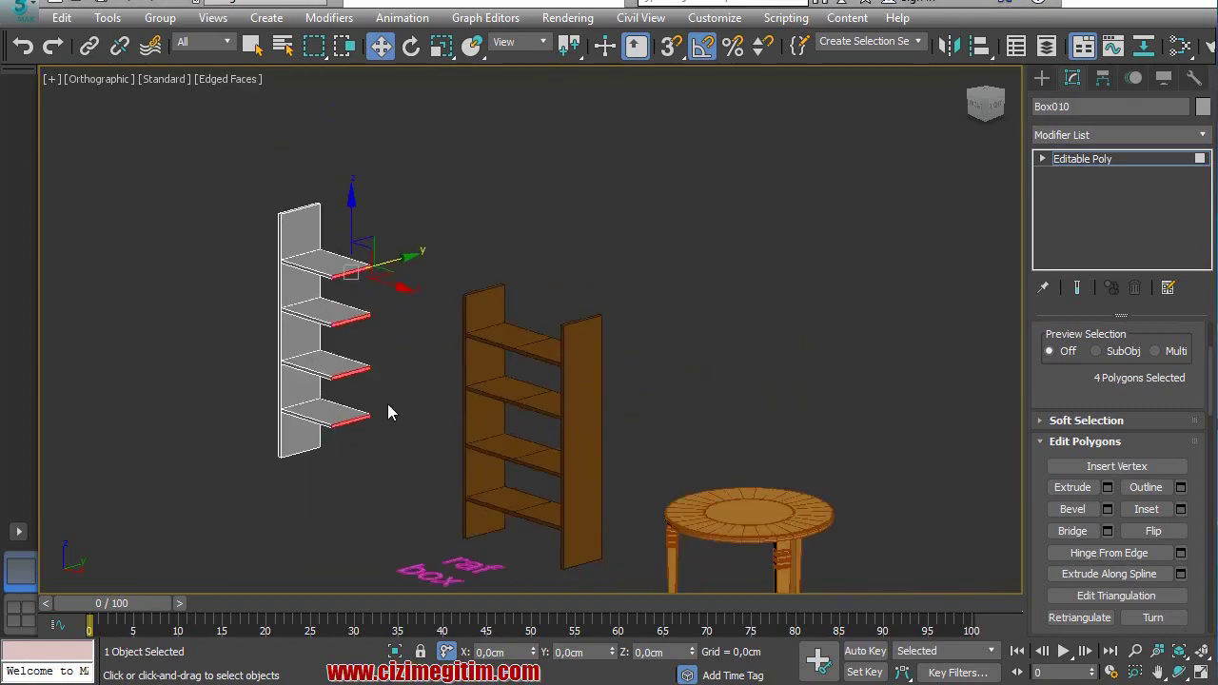
pyautogui.scroll(3, 332, 348)
# - Deselect the faces, frame the Front view, and apply a Symmetry modifier to Box010
pyautogui.click(486, 335)
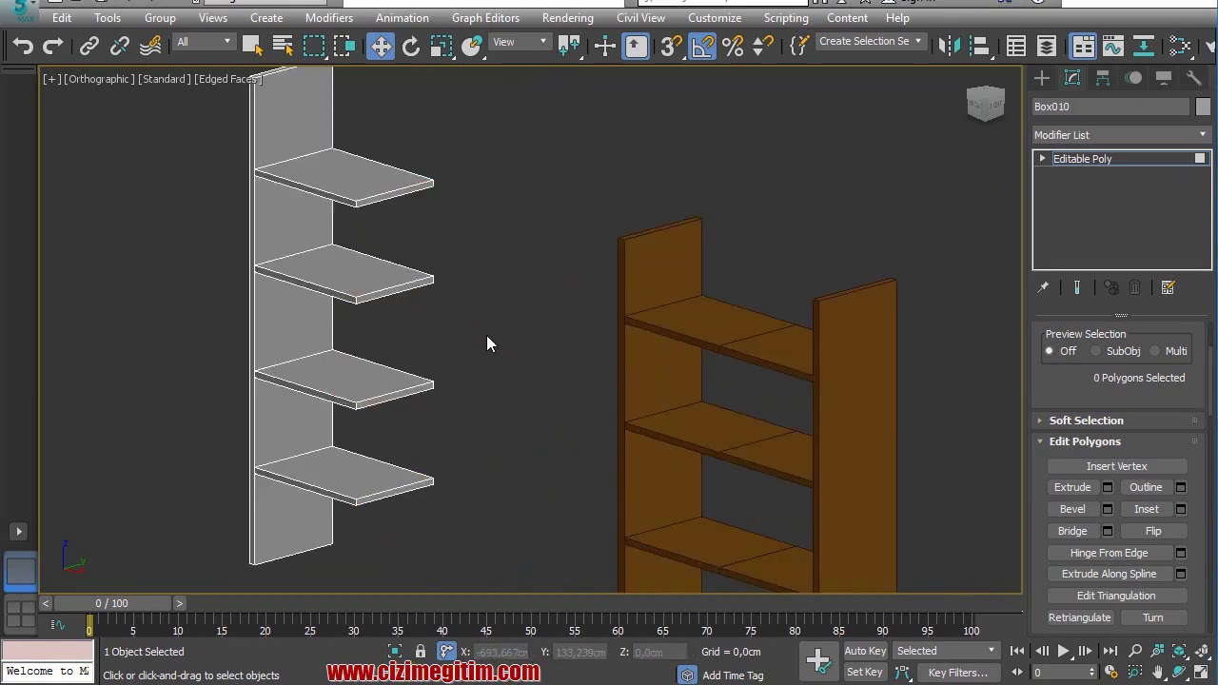
pyautogui.press('f')
pyautogui.press('z')
pyautogui.click(1112, 134)
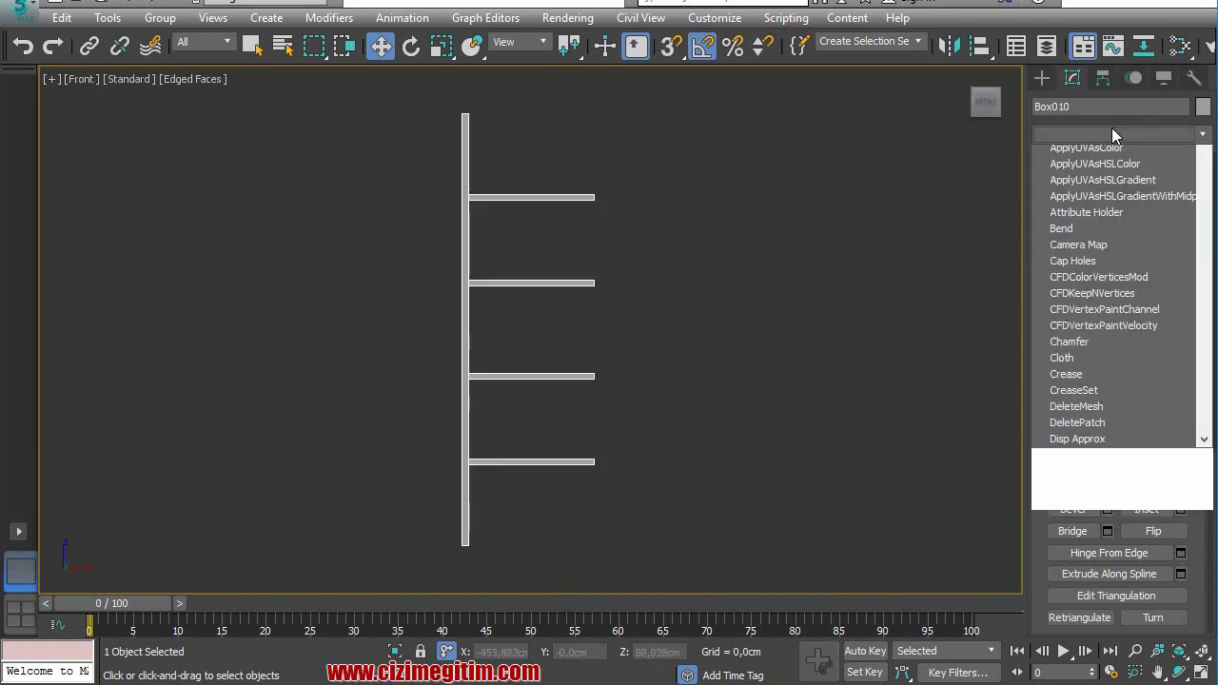
pyautogui.scroll(-3, 1112, 135)
pyautogui.press('s')
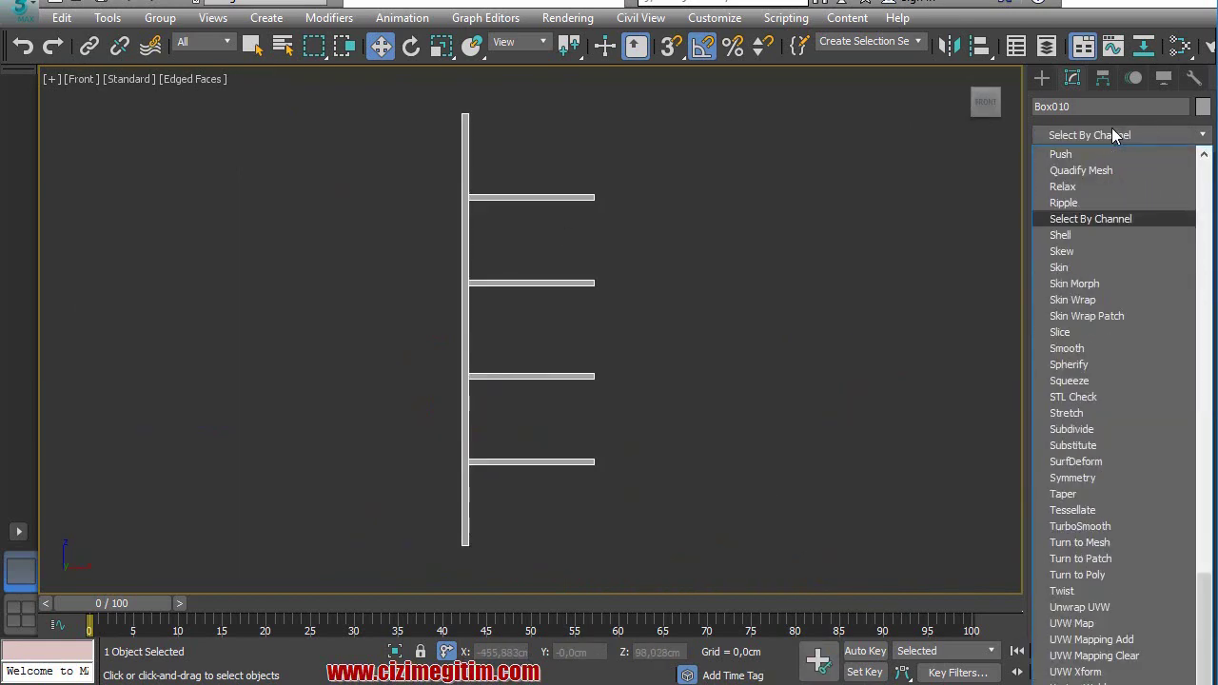
pyautogui.press('s')
pyautogui.press('s')
pyautogui.press('s')
pyautogui.press('s')
pyautogui.press('s')
pyautogui.press('s')
pyautogui.press('s')
pyautogui.press('s')
pyautogui.press('s')
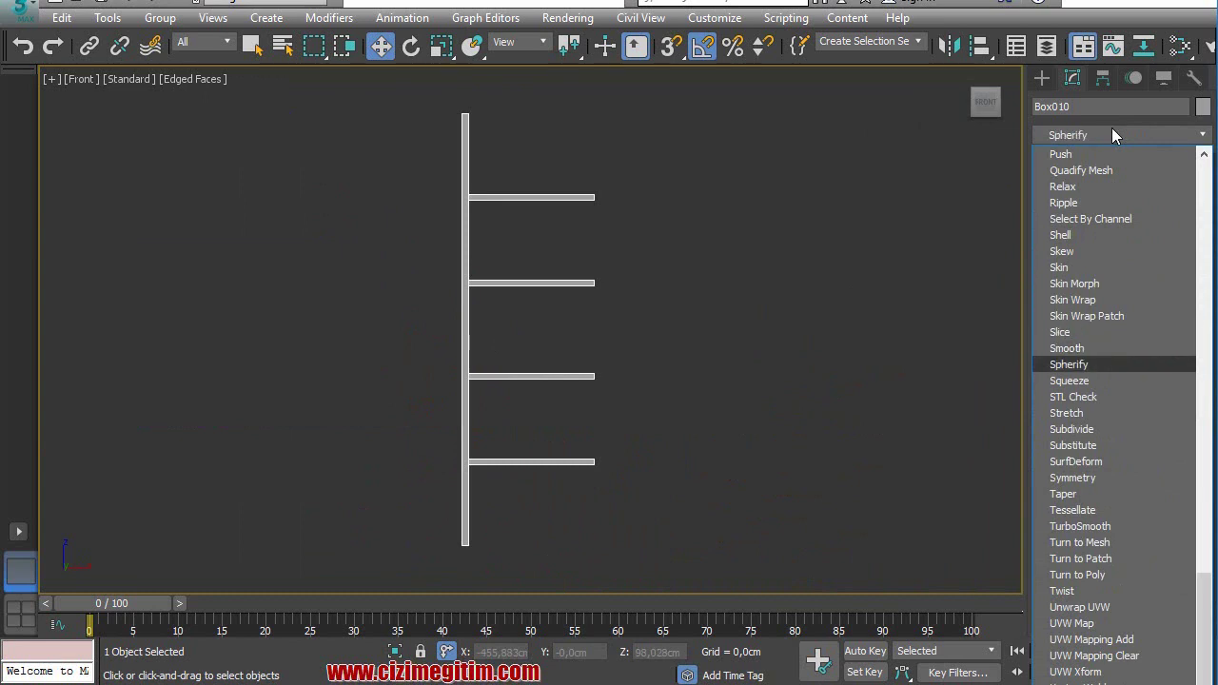
pyautogui.press('s')
pyautogui.press('s')
pyautogui.press('s')
pyautogui.press('s')
pyautogui.click(1080, 479)
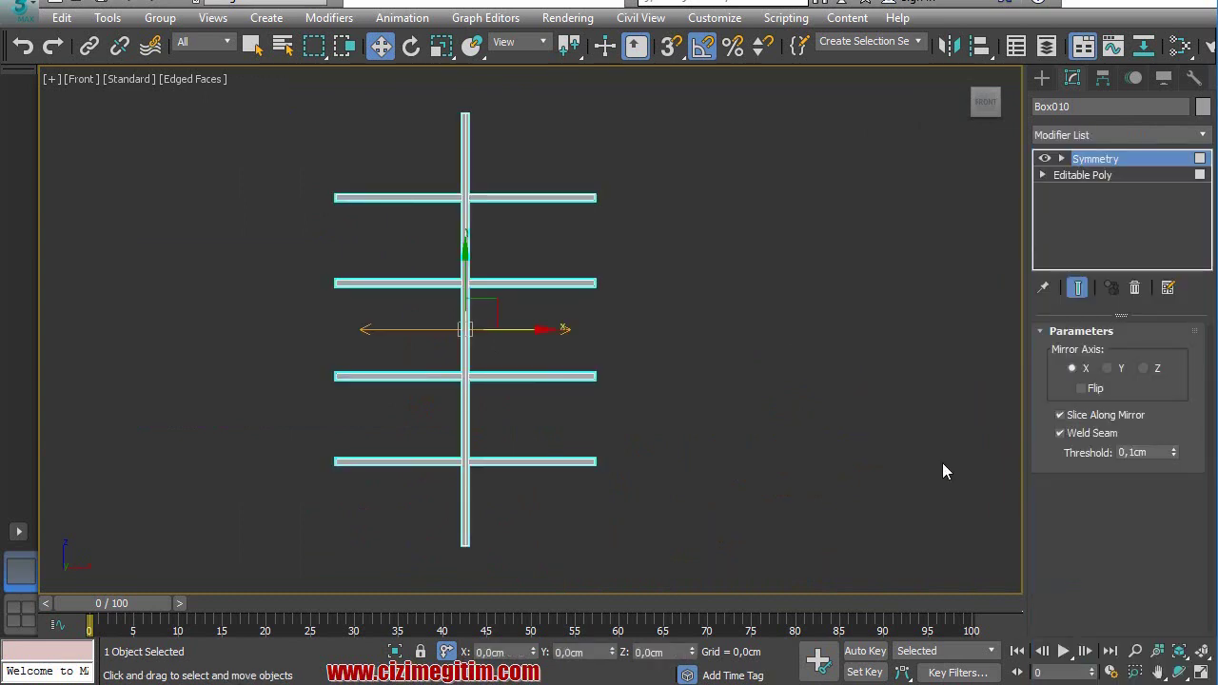
pyautogui.keyDown('alt'); pyautogui.moveTo(667, 396); pyautogui.dragTo(695, 414, button='middle'); pyautogui.keyUp('alt')
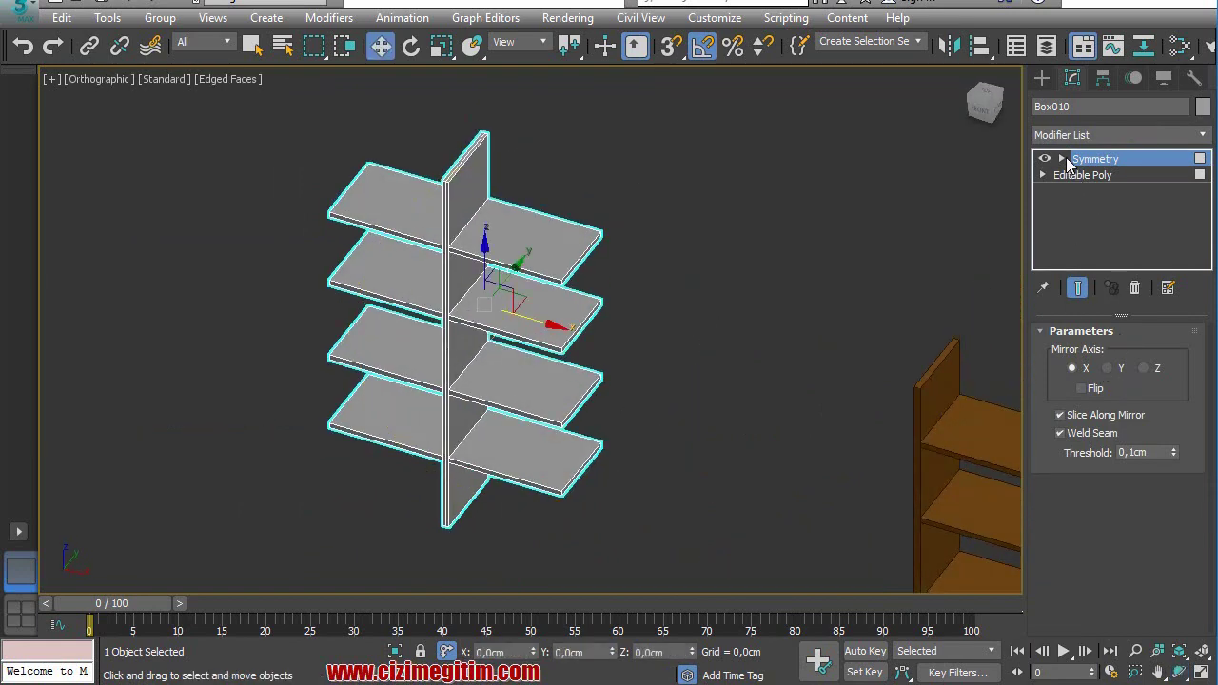
# - Enable Flip on Box010's Symmetry mirror and position the mirror plane at X 35 cm
pyautogui.click(1063, 159)
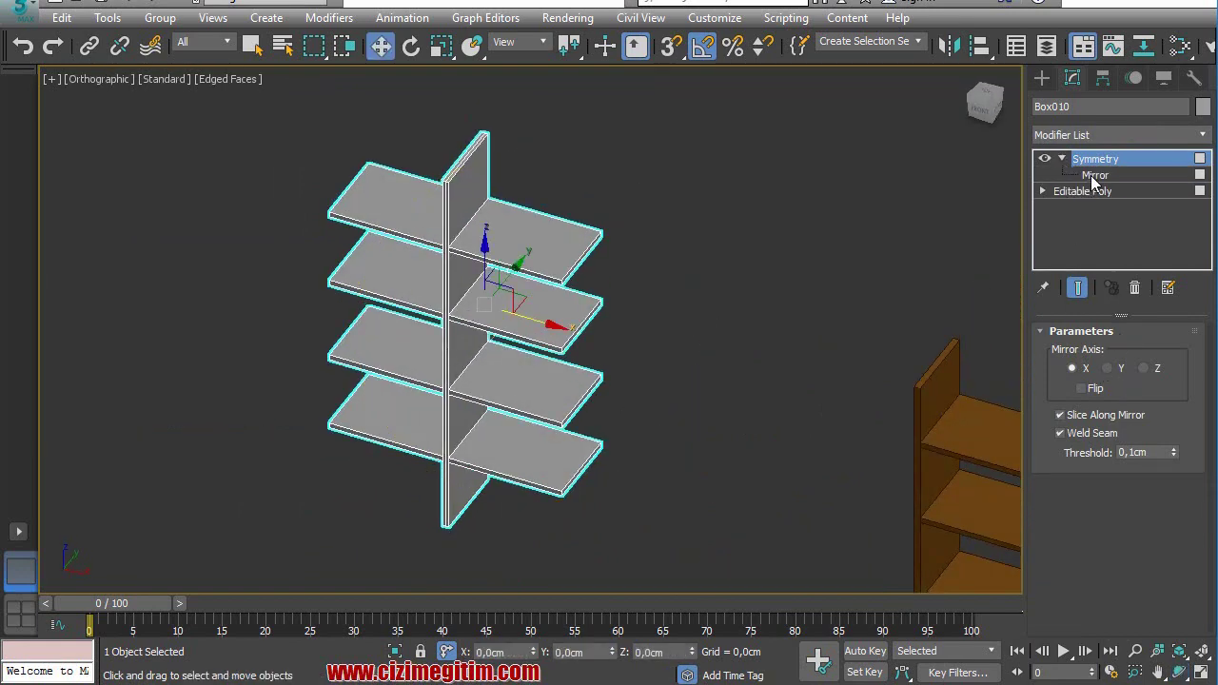
pyautogui.click(1092, 177)
pyautogui.moveTo(545, 303)
pyautogui.mouseDown()
pyautogui.moveTo(412, 277)
pyautogui.moveTo(489, 332)
pyautogui.moveTo(622, 375)
pyautogui.moveTo(416, 309)
pyautogui.moveTo(615, 391)
pyautogui.moveTo(401, 318)
pyautogui.moveTo(617, 400)
pyautogui.moveTo(471, 353)
pyautogui.moveTo(507, 371)
pyautogui.mouseUp()
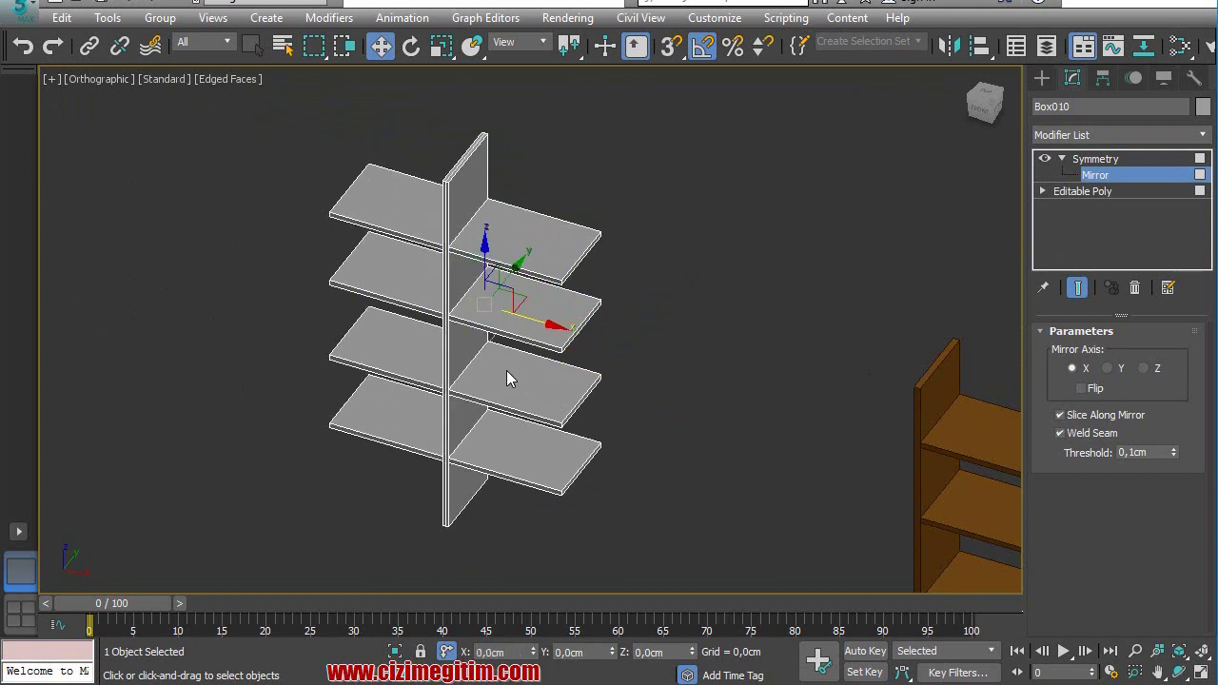
pyautogui.click(1095, 397)
pyautogui.click(515, 653)
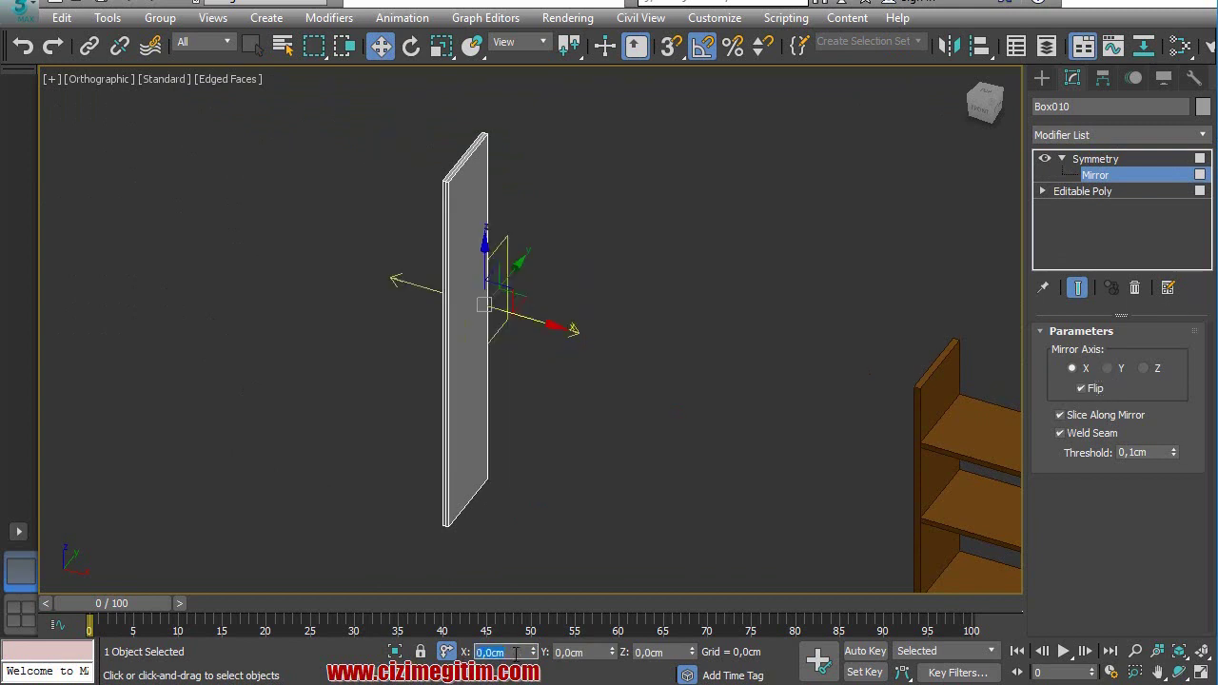
pyautogui.write('35')
pyautogui.press('Return')
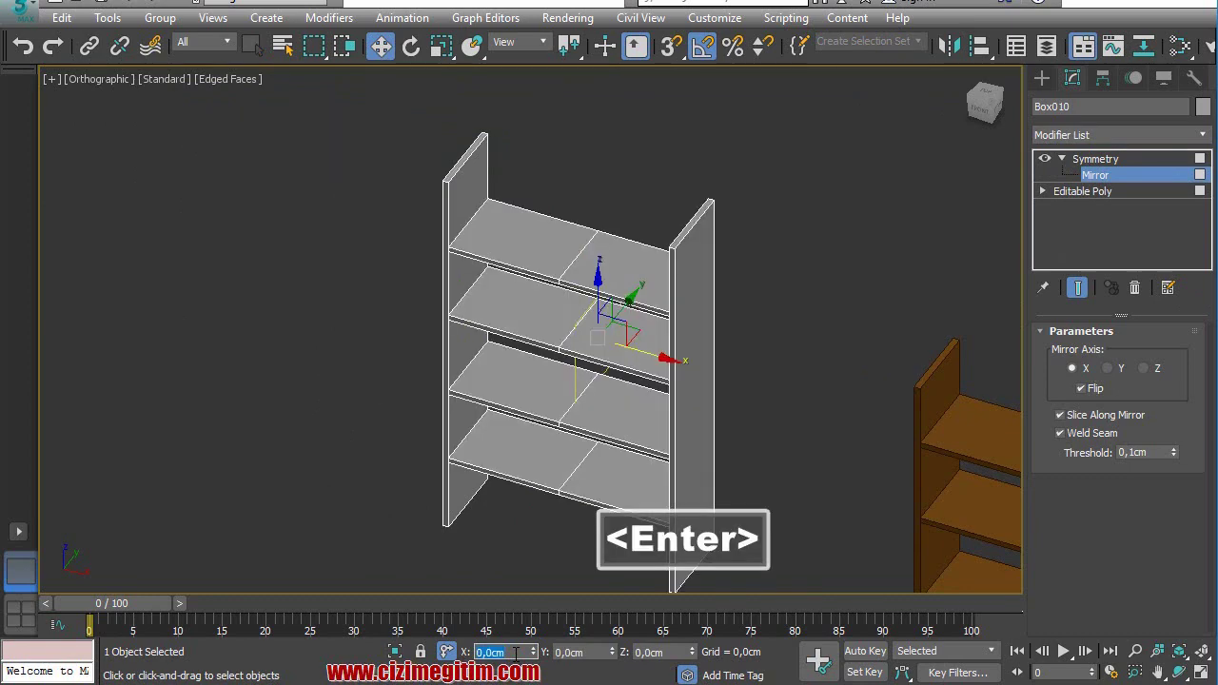
pyautogui.scroll(4, 661, 375)
pyautogui.moveTo(337, 234); pyautogui.dragTo(370, 371, button='middle')
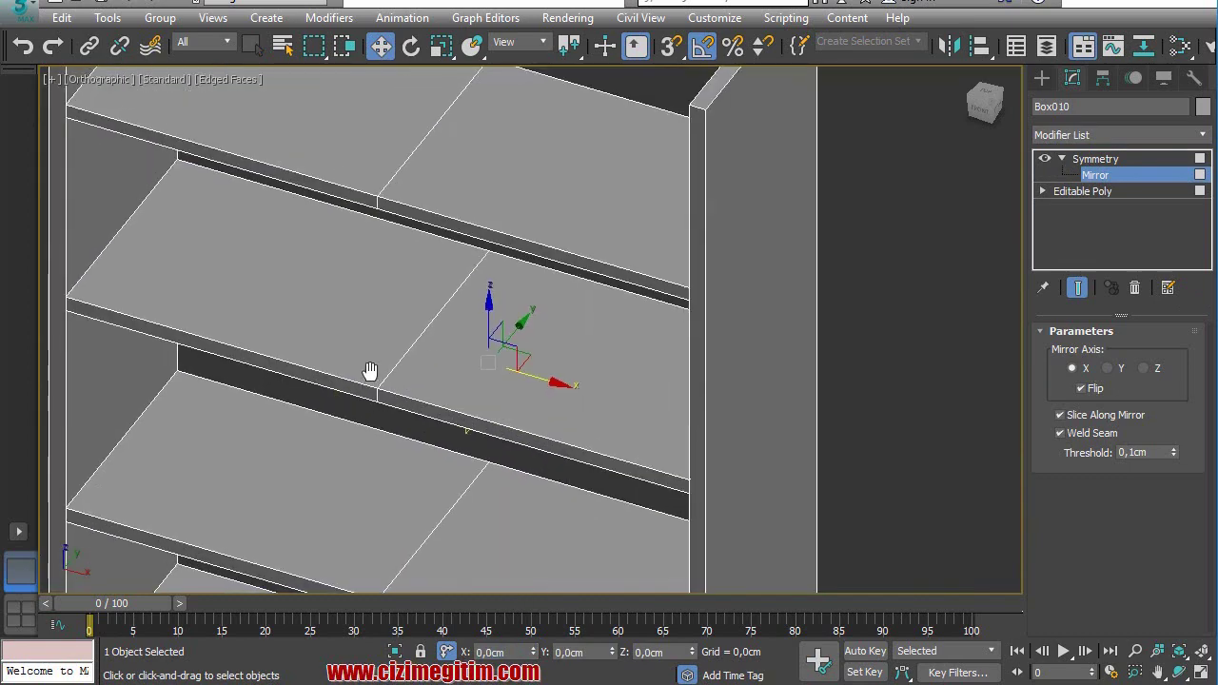
pyautogui.scroll(-5, 370, 371)
pyautogui.scroll(-2, 492, 329)
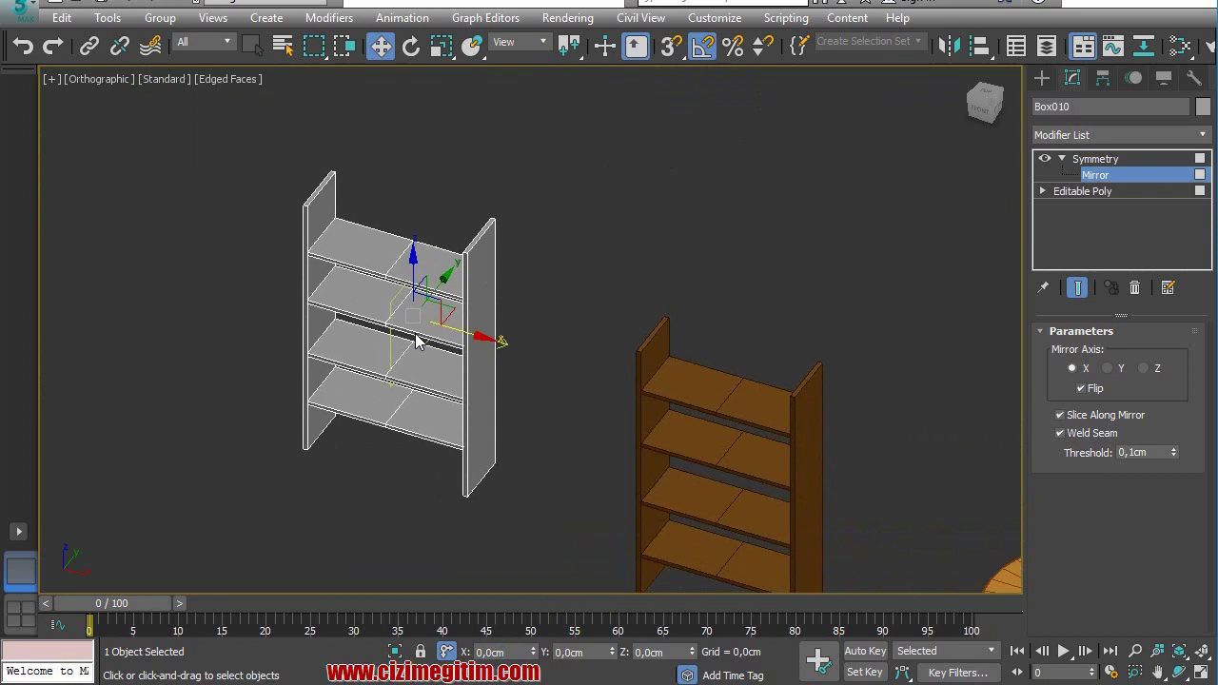
# - Convert Box010 with its Symmetry modifier to an Editable Poly and switch to Edge level
pyautogui.click(1119, 159)
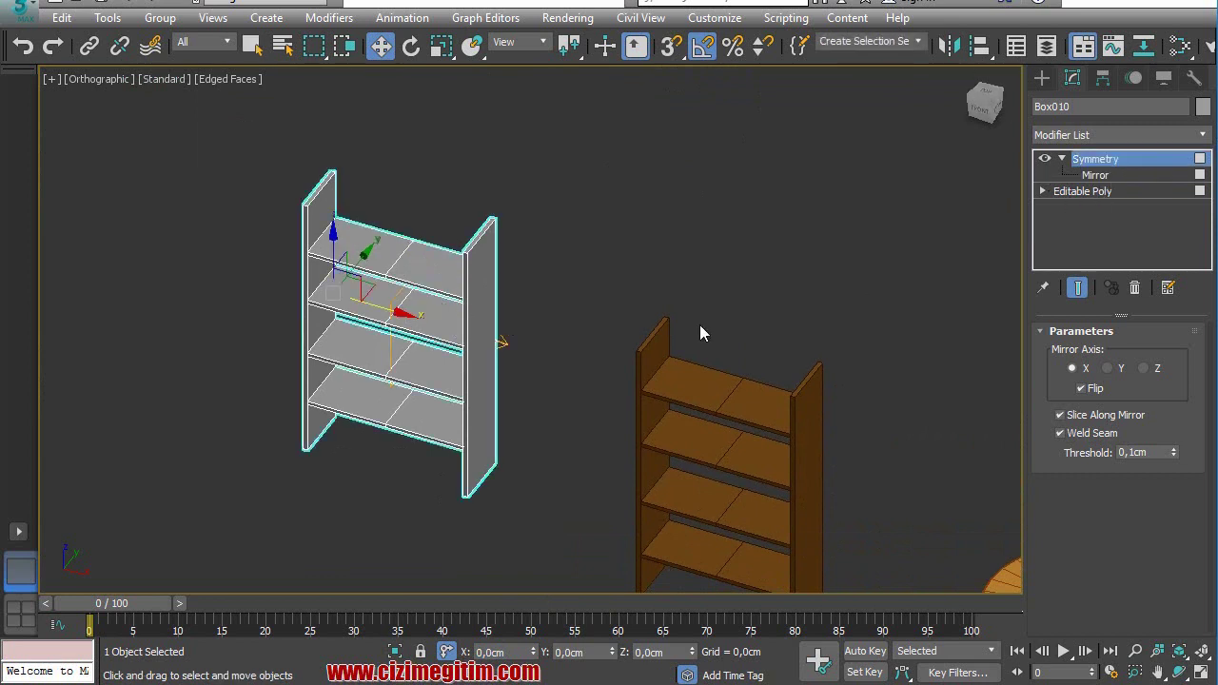
pyautogui.scroll(2, 443, 326)
pyautogui.rightClick(389, 315)
pyautogui.moveTo(475, 523)
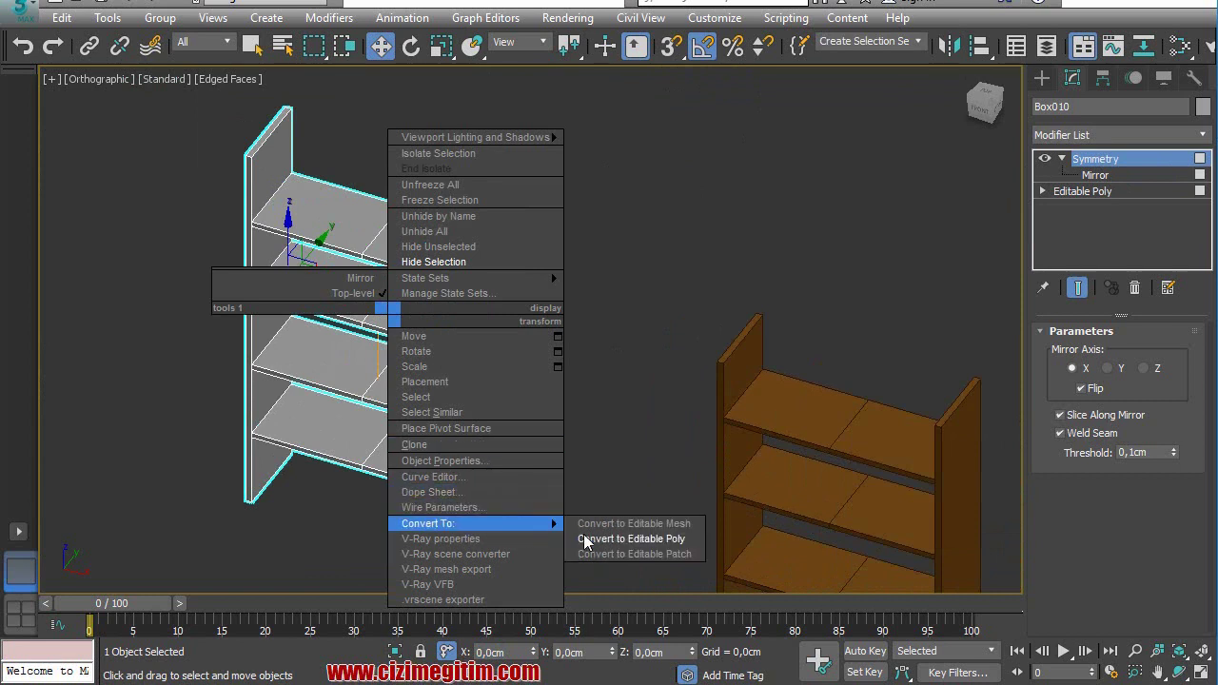
pyautogui.click(590, 539)
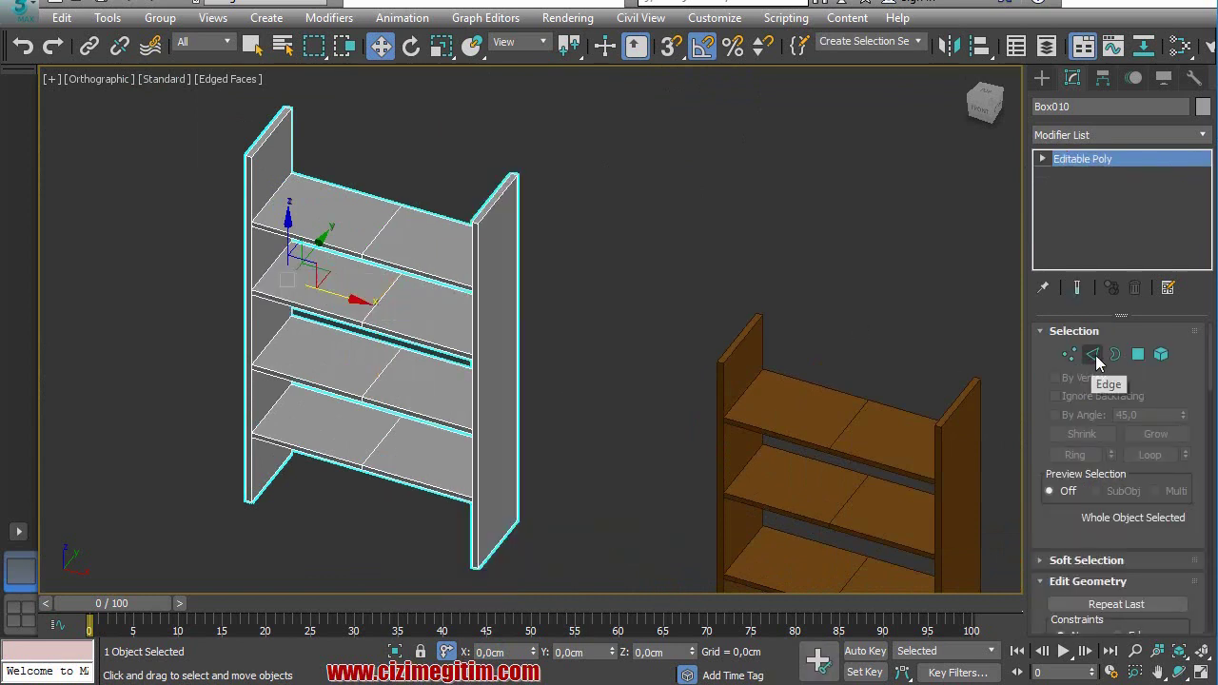
pyautogui.click(1094, 354)
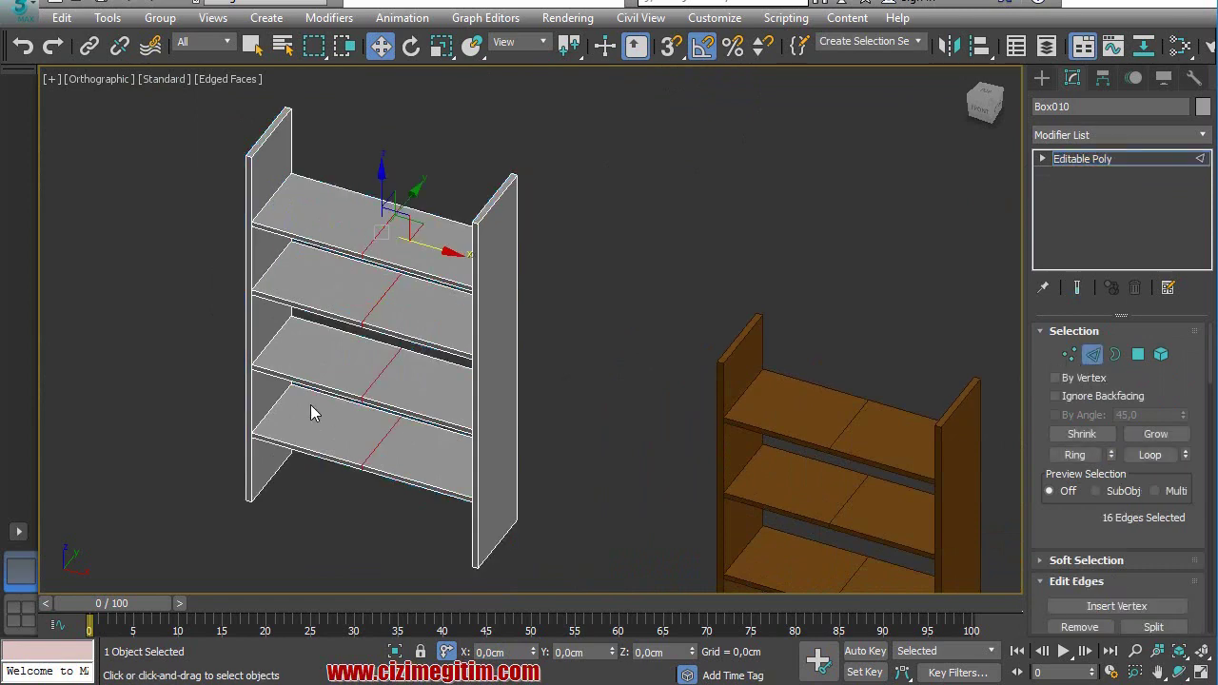
# - Remove the 16 selected centre seam edges from the shelves with Edit Edges > Remove
pyautogui.scroll(5, 310, 404)
pyautogui.scroll(-5, 361, 372)
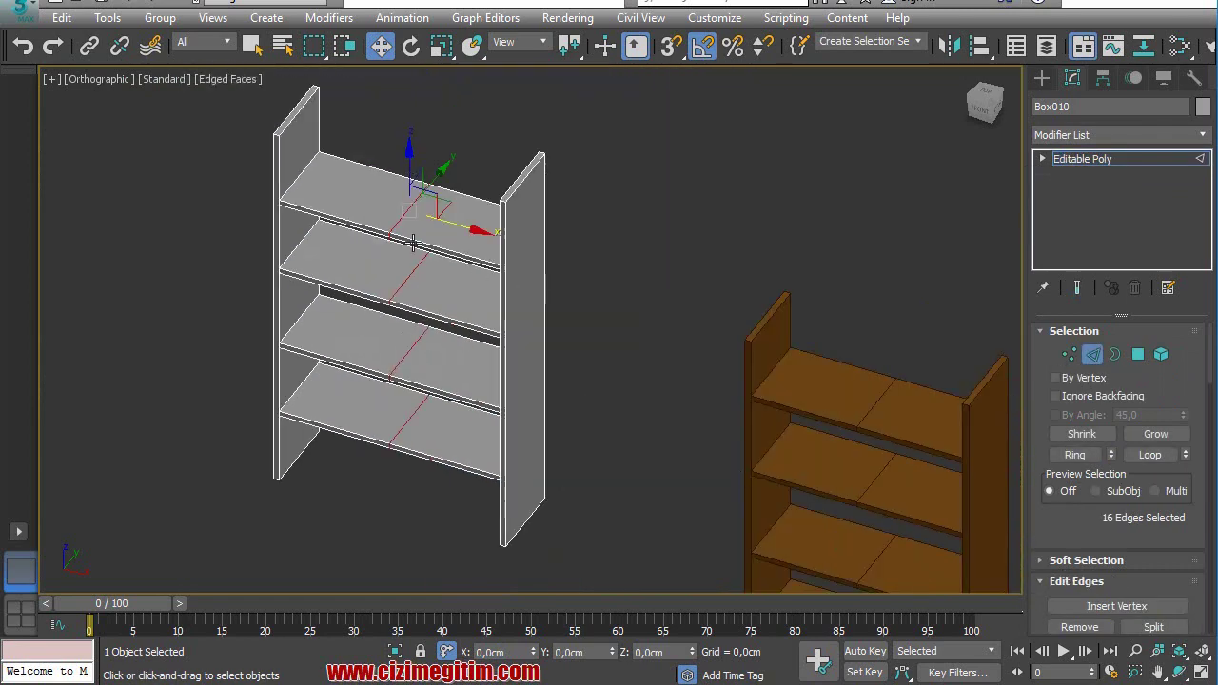
pyautogui.scroll(2, 407, 211)
pyautogui.scroll(-2, 1062, 525)
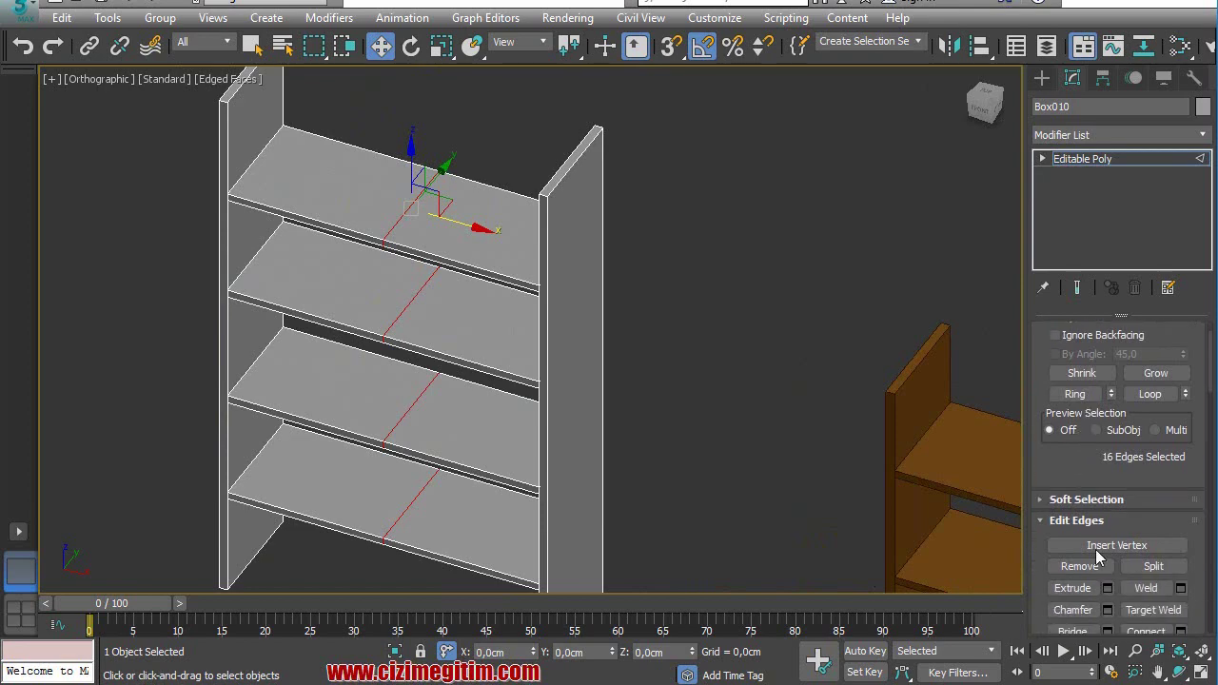
pyautogui.click(1096, 565)
pyautogui.scroll(-1, 371, 375)
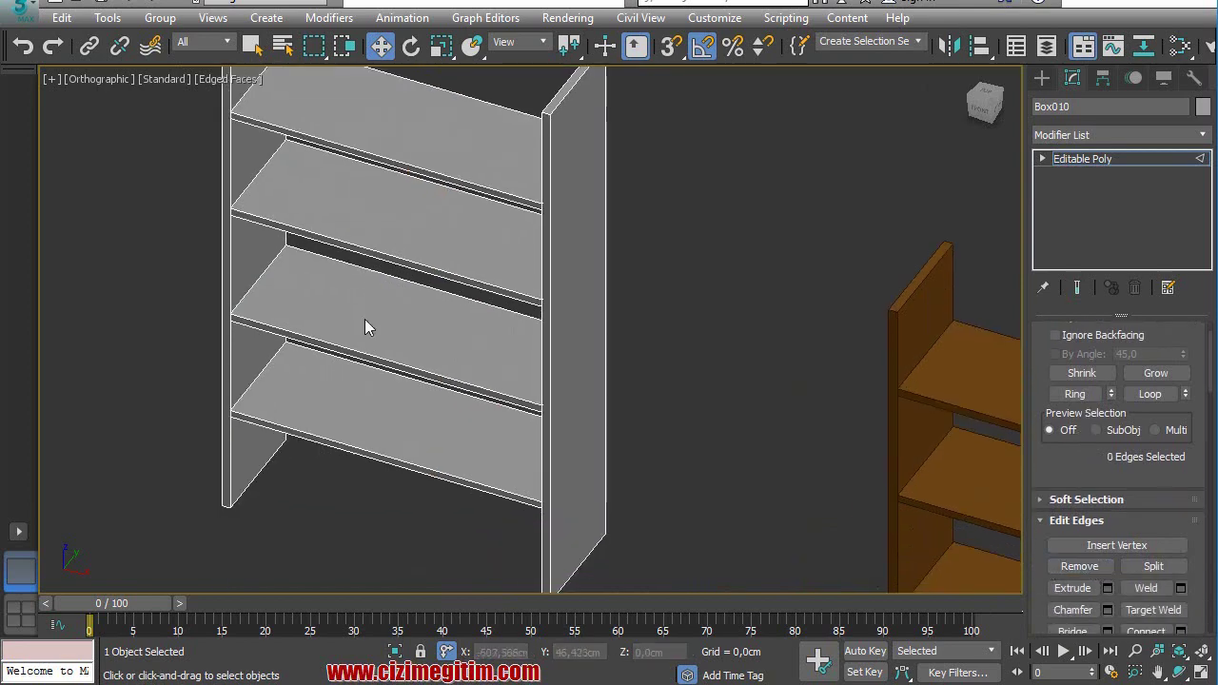
pyautogui.scroll(-3, 364, 319)
pyautogui.click(1180, 673)
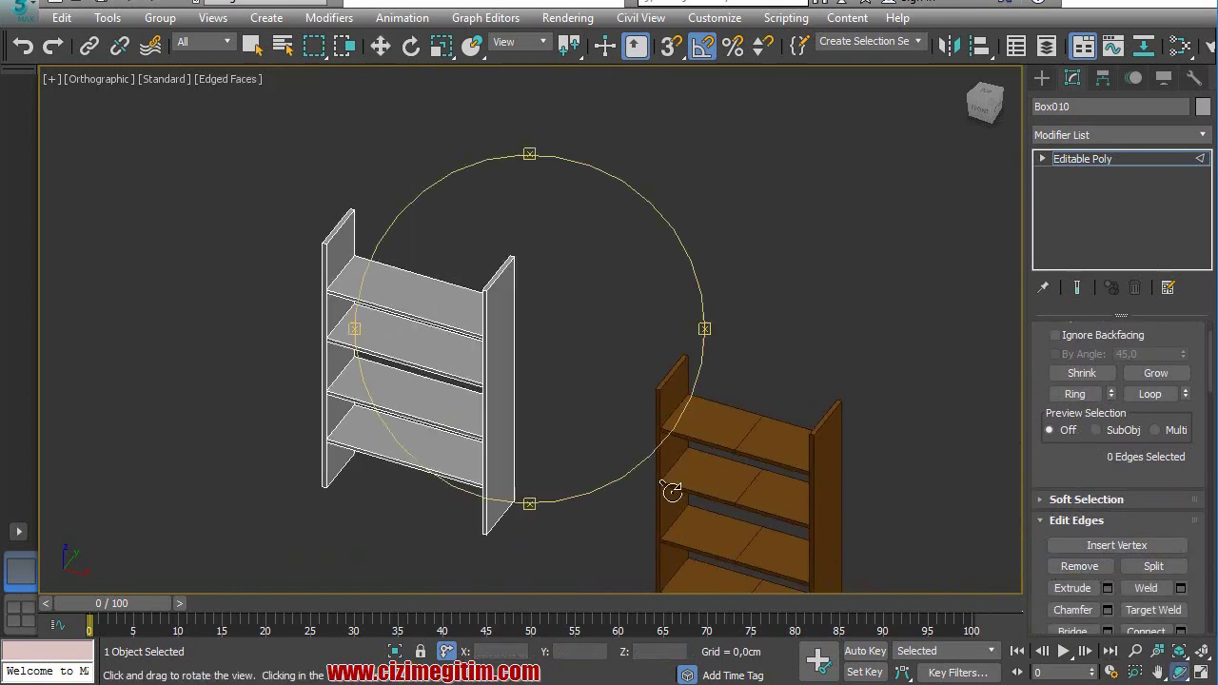
pyautogui.moveTo(467, 390); pyautogui.dragTo(600, 363)
pyautogui.rightClick(561, 396)
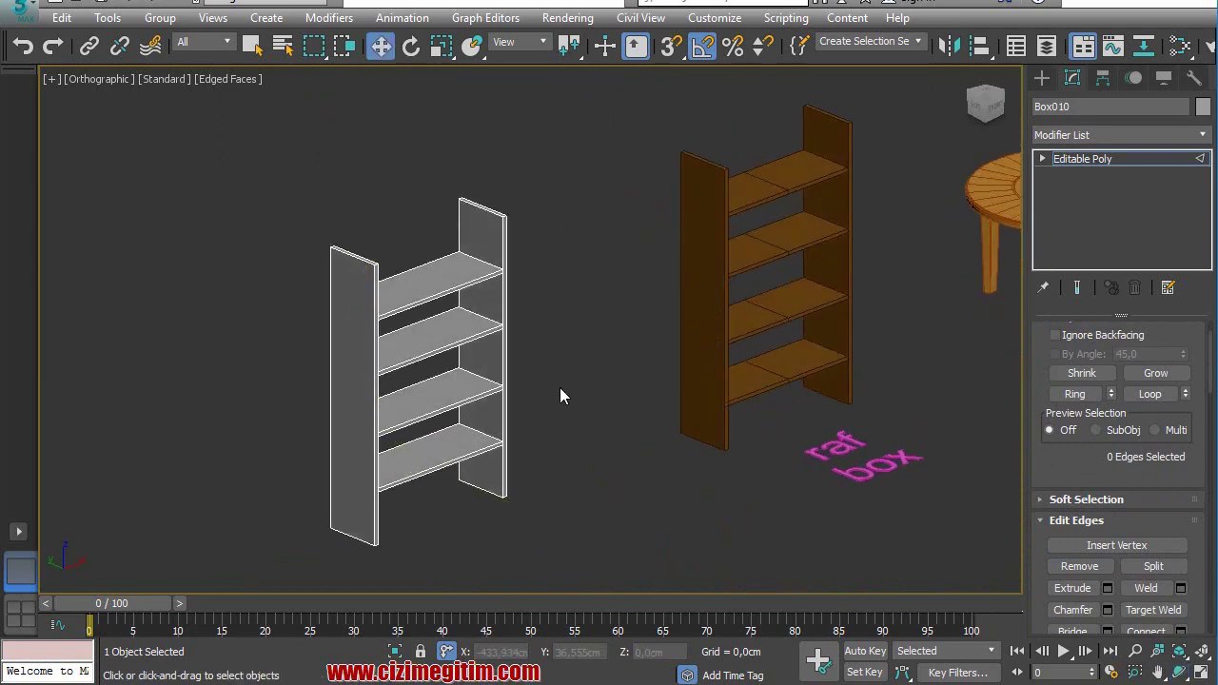